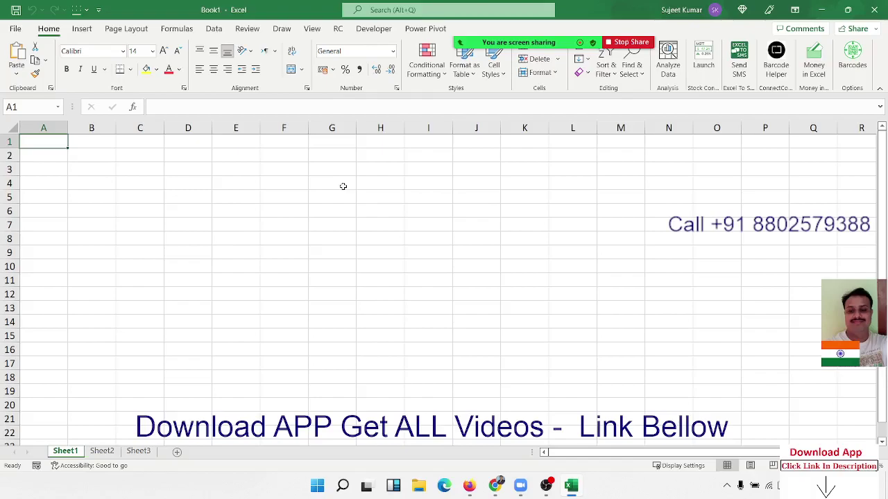
- Enter 20 in cell E3 and 30 in cell I3
left_click(219, 168)
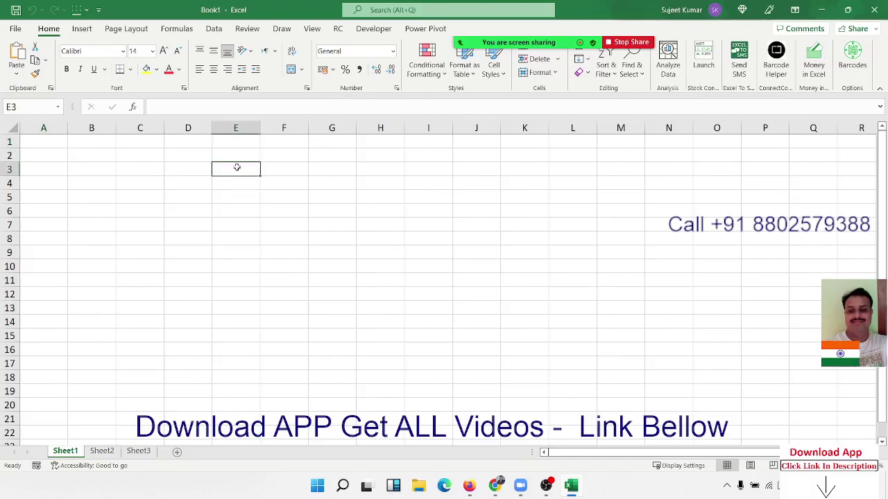
type("20")
key("Right")
key("Right")
key("Right")
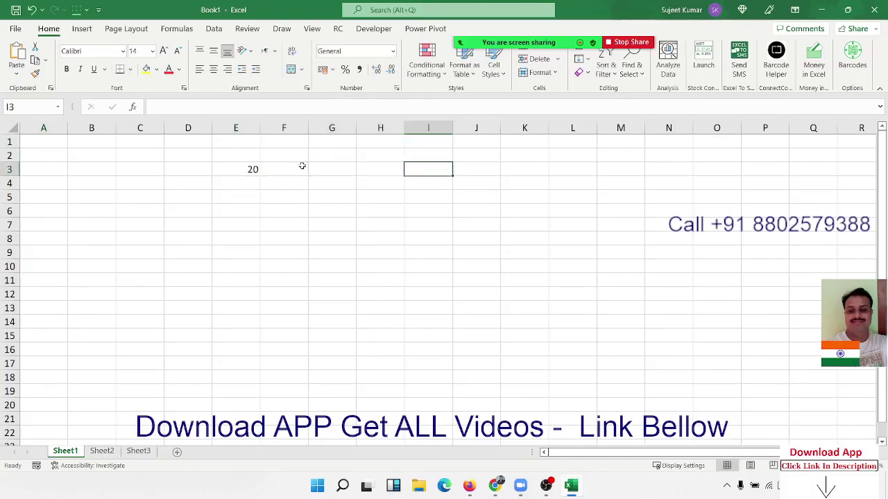
type("30")
key("Left")
key("Left")
key("Left")
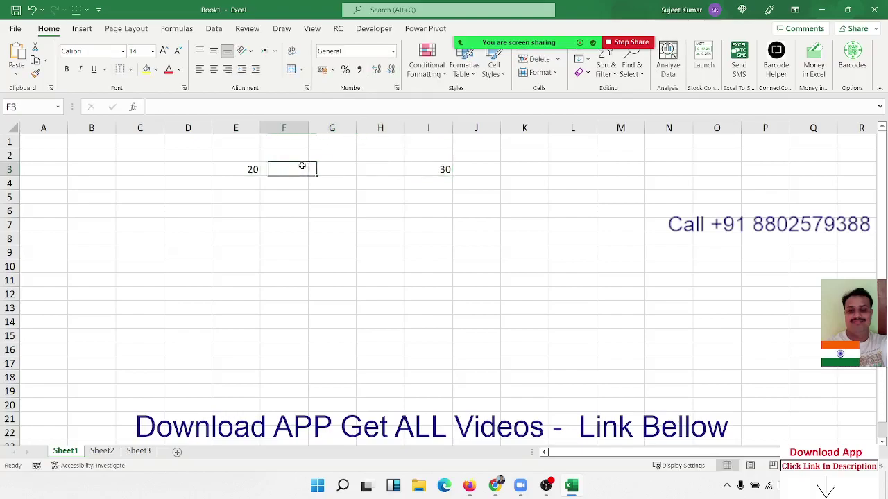
- Copy the 20 from E3 and move to I3 as the paste target
key("Left")
key("ctrl+c")
key("Right")
key("Right")
key("Right")
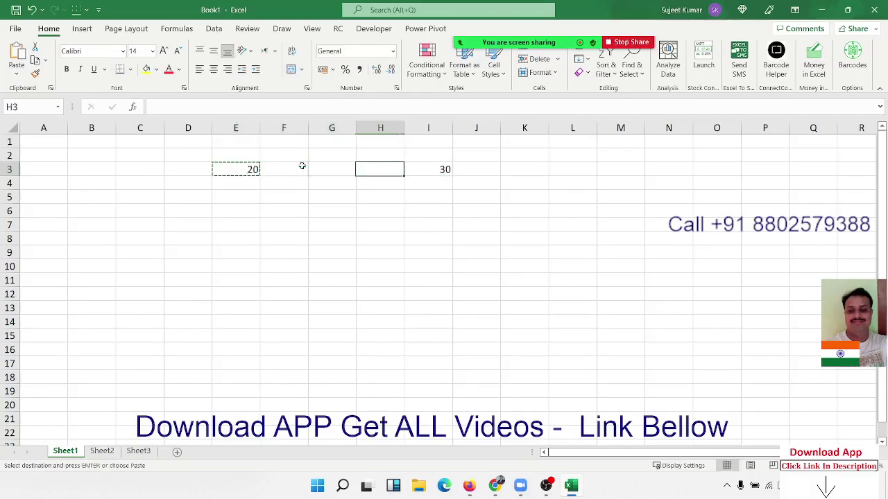
key("Right")
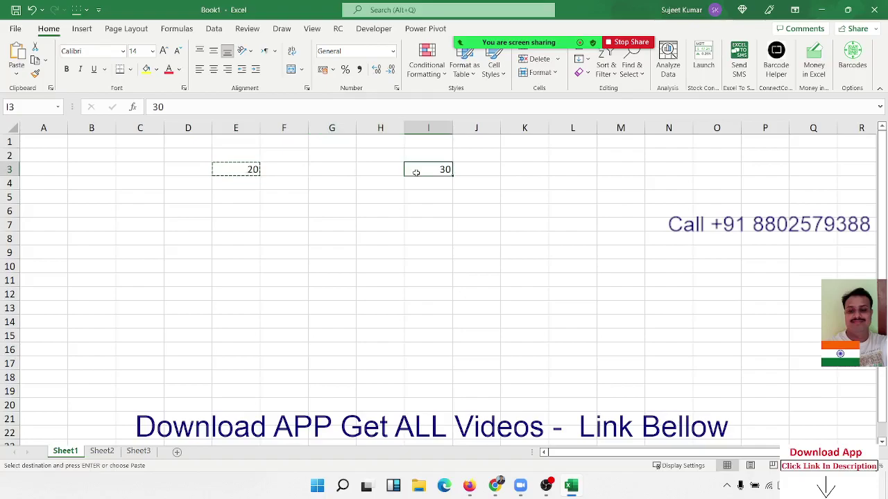
- Paste Special Add the copied 20 into I3, making it 50
right_click(415, 171)
left_click(439, 221)
left_click_drag(387, 147, 283, 162)
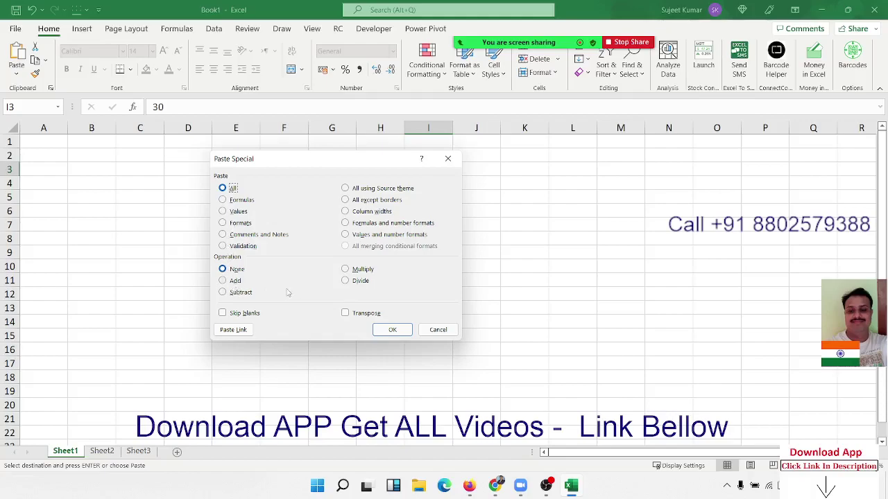
left_click(236, 281)
left_click_drag(292, 165, 291, 225)
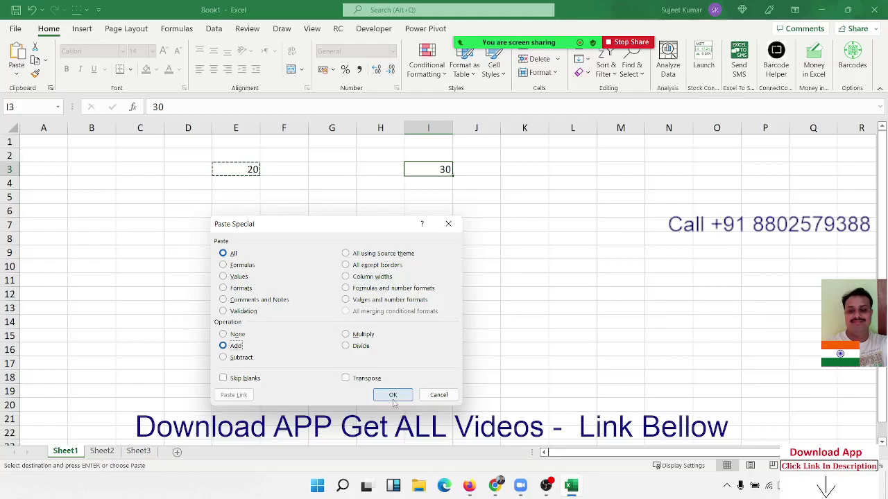
left_click(393, 396)
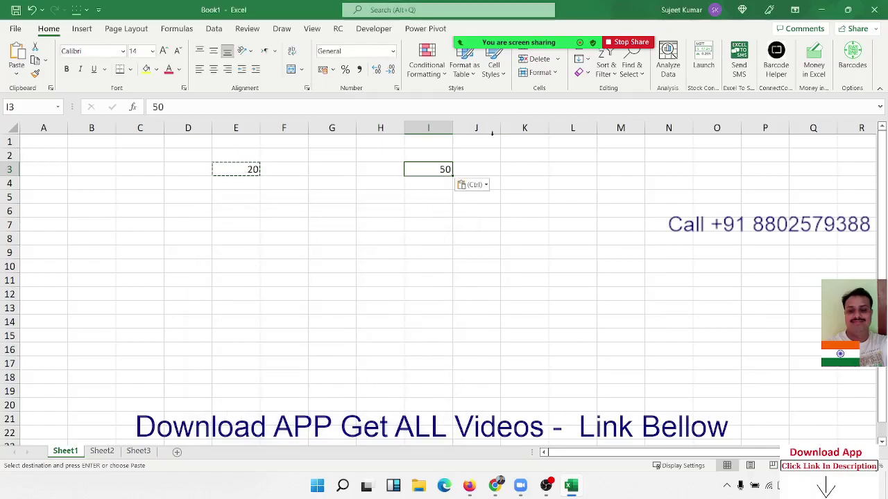
- Paste Special Multiply I3 by 20 to get 1000, then select columns E through I
right_click(442, 167)
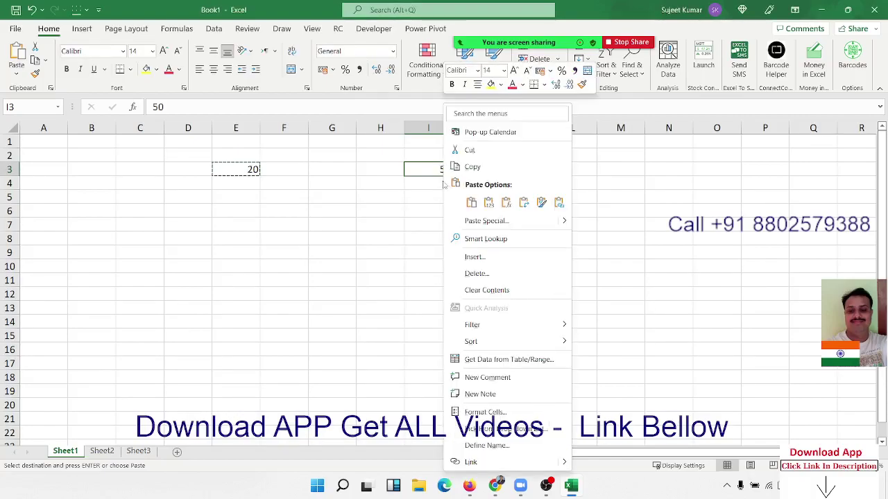
left_click(474, 227)
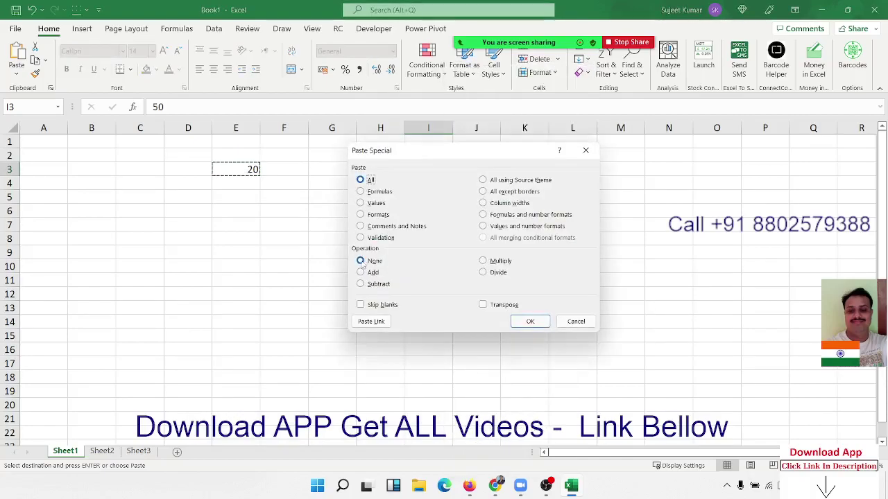
left_click(494, 261)
left_click(530, 321)
left_click(403, 238)
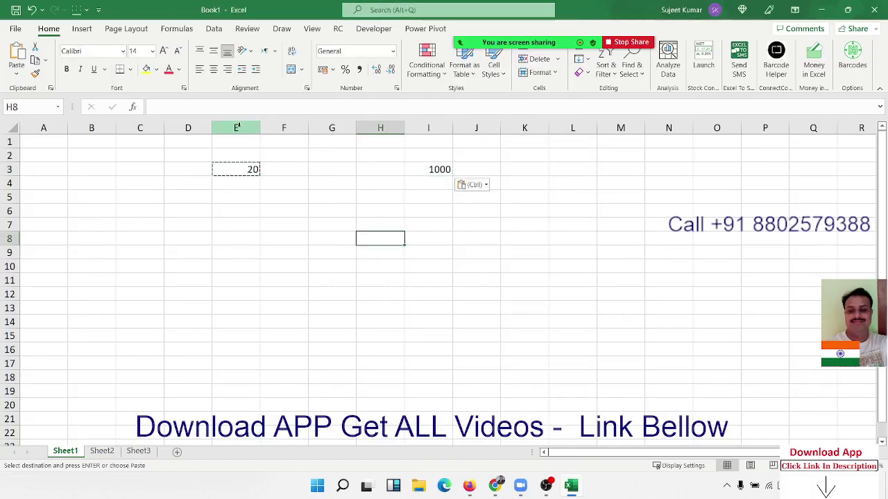
left_click_drag(236, 128, 412, 144)
- Clear columns E–I, enter a Name header in A1 and fill eleven names down A2:A12
key("Delete")
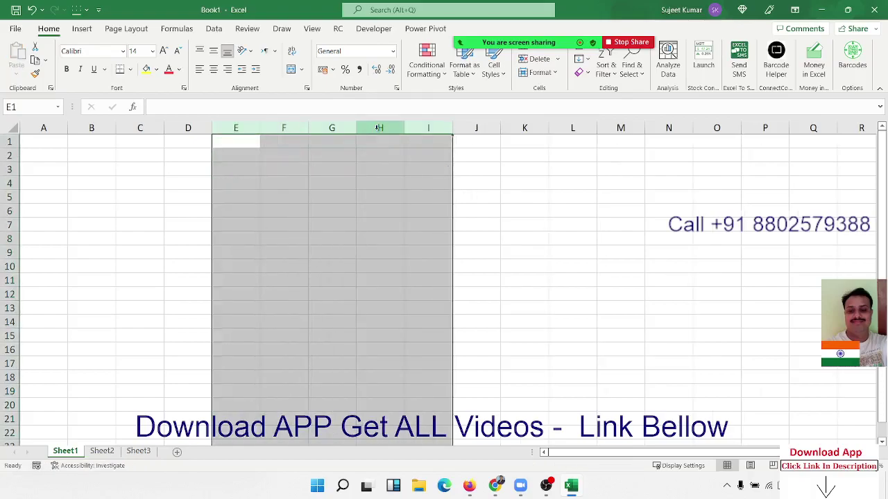
key("ctrl+Home")
type("Name")
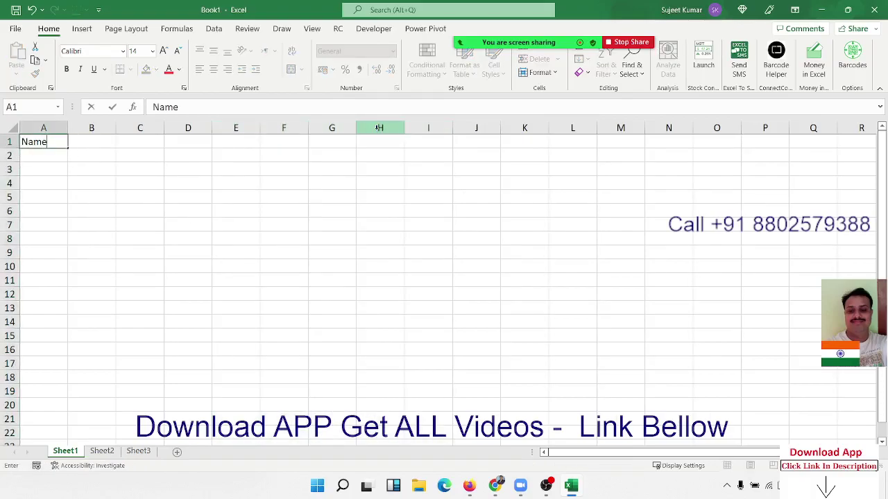
key("Return")
type("Puja")
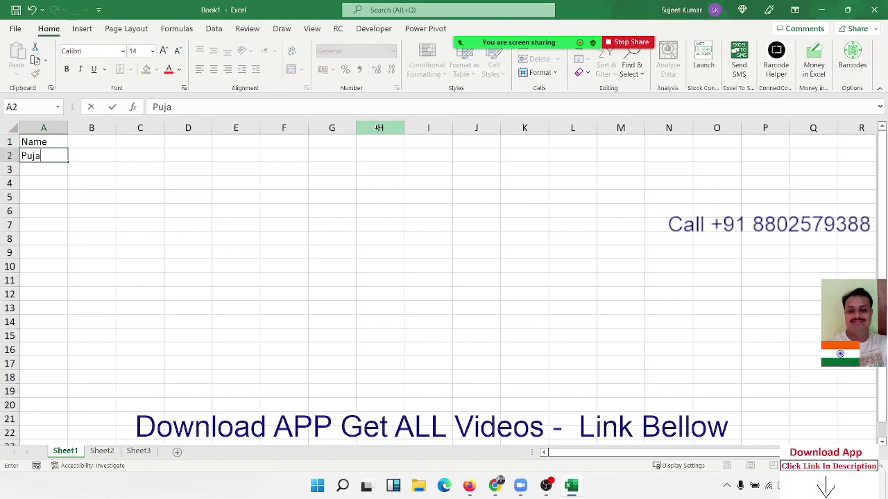
left_click(70, 224)
left_click(48, 156)
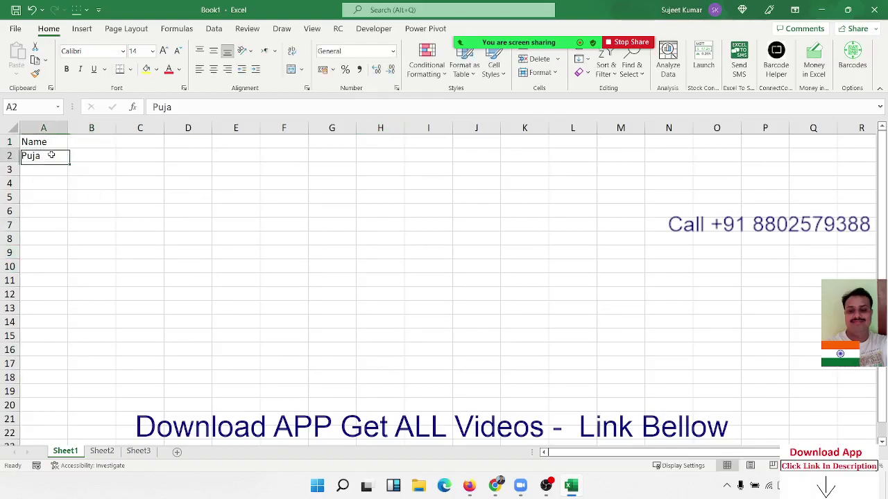
left_click_drag(67, 162, 43, 295)
- Enter heading P-1 in B1 and fill P-2 to P-6 across to G1
left_click(79, 141)
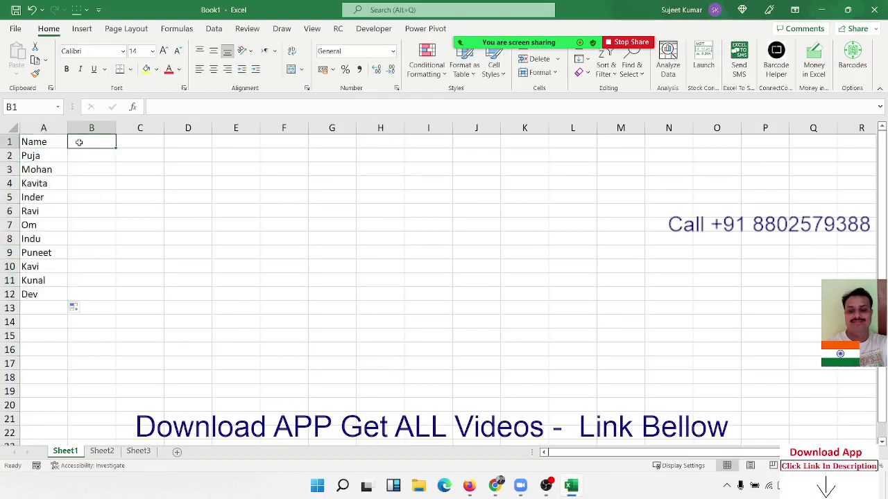
type("P-")
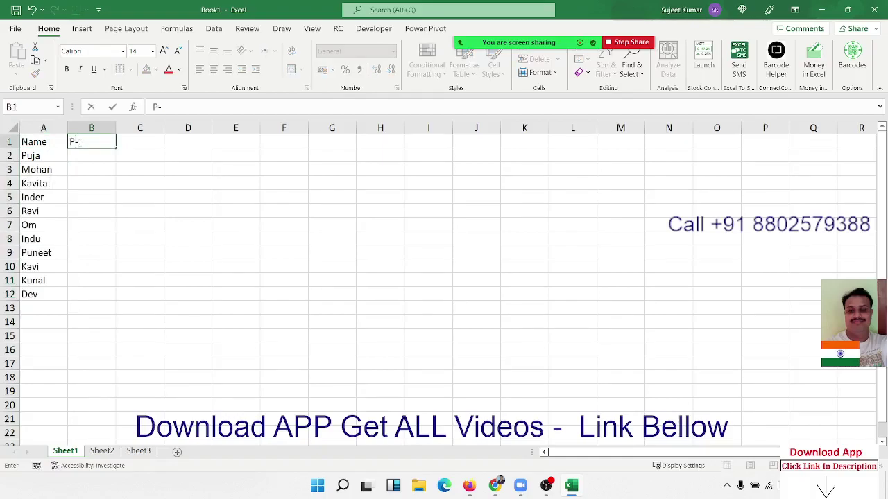
type("1")
left_click(130, 152)
left_click(107, 144)
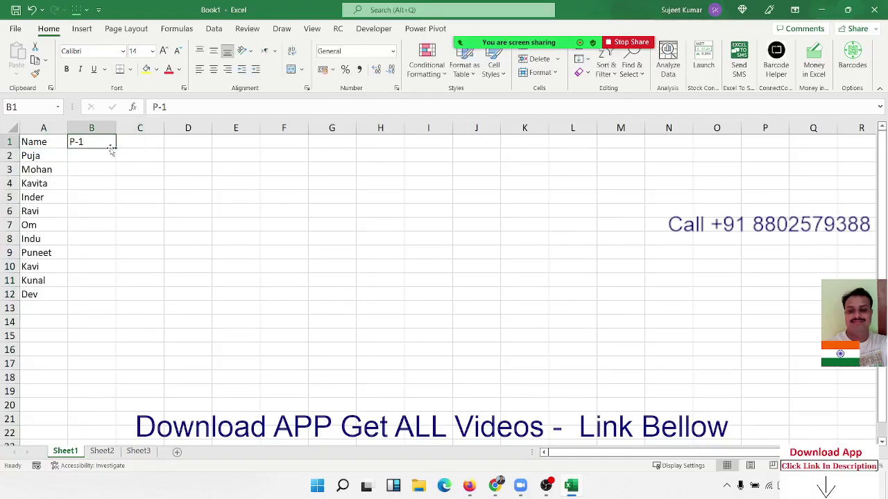
left_click_drag(115, 149, 325, 153)
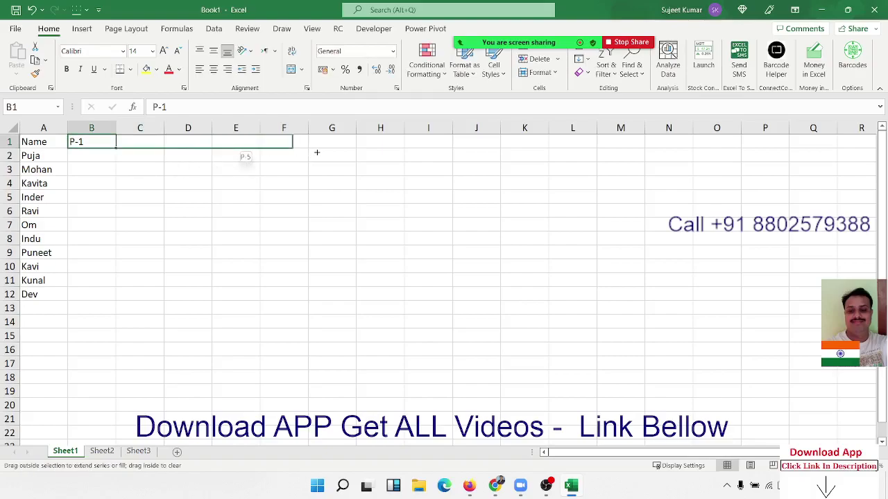
left_click(98, 157)
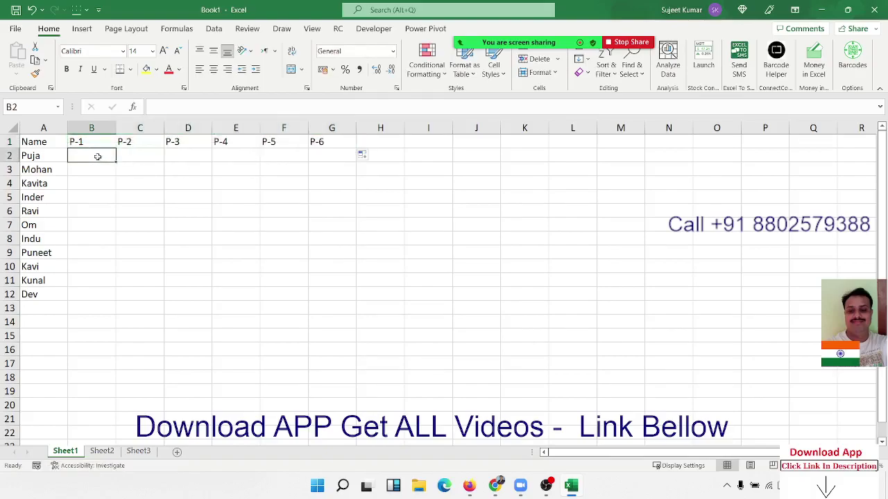
- Enter =RANDBETWEEN(10,90) in B2 and fill it across B2:G12
type("=rand")
key("Down")
key("Down")
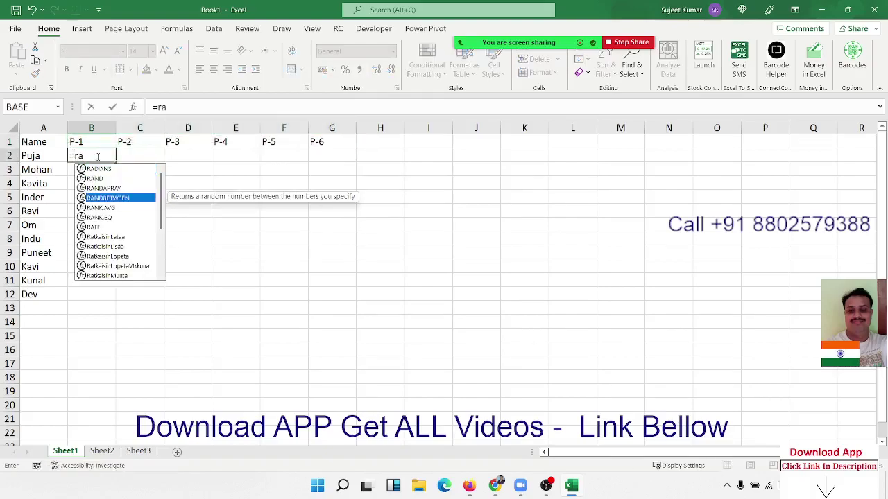
key("Tab")
type("10,")
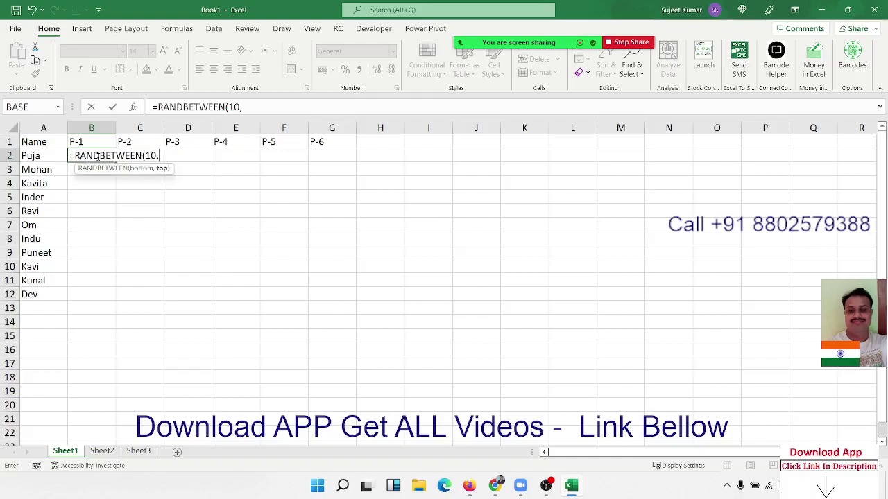
type("90")
key("Return")
left_click_drag(96, 155, 317, 296)
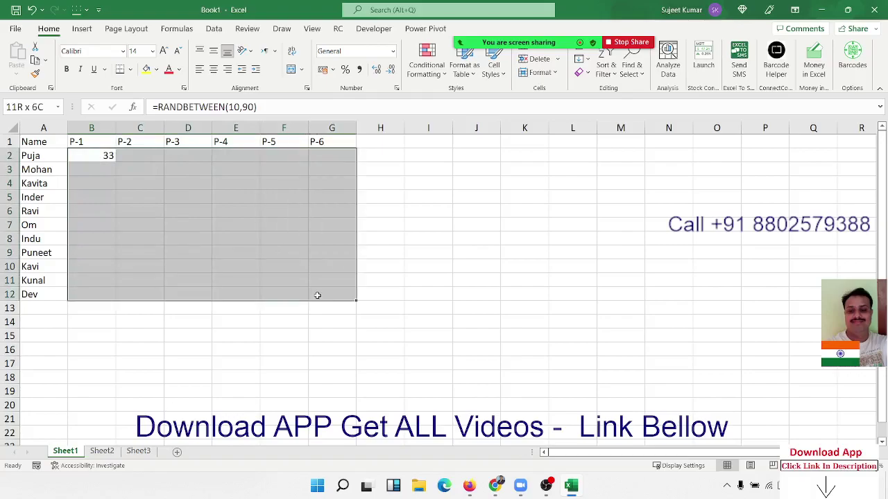
key("ctrl+r")
key("ctrl+d")
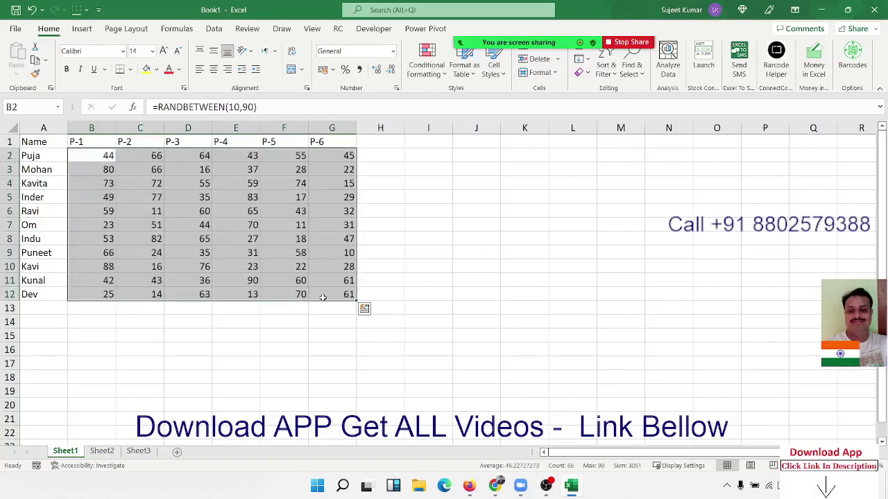
- Copy the random marks and paste them back as plain values
key("ctrl+c")
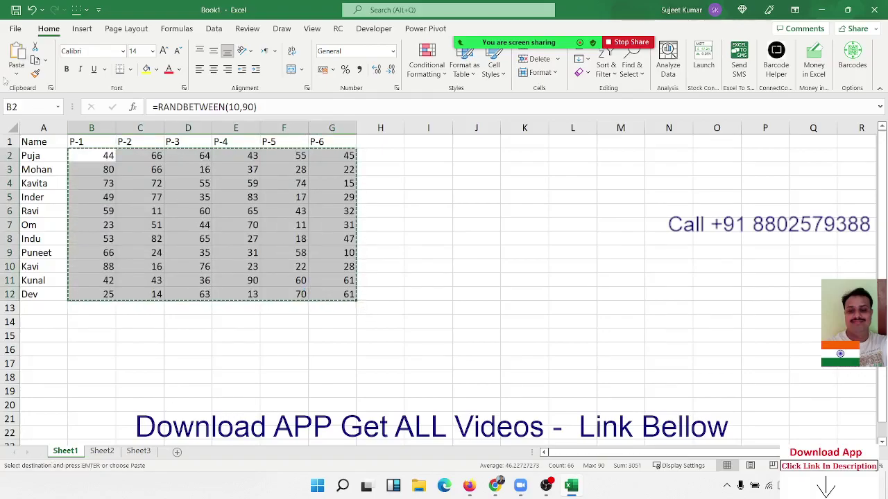
left_click(15, 73)
left_click(14, 162)
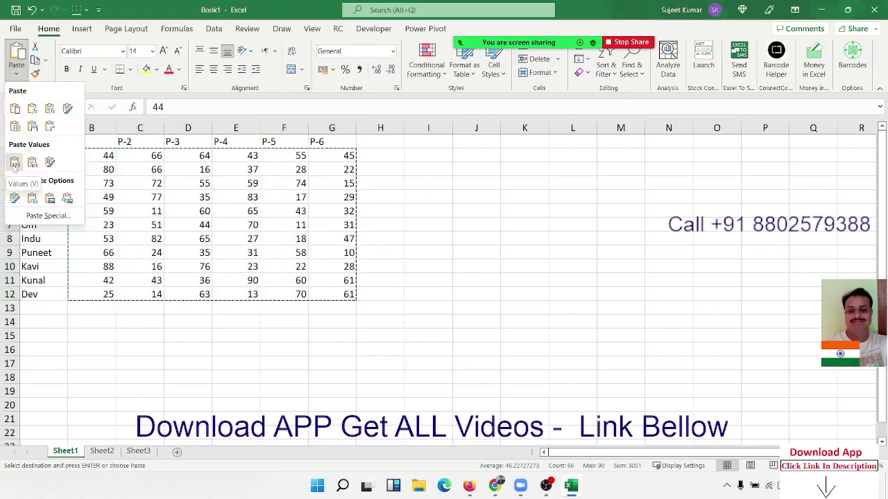
left_click(119, 180)
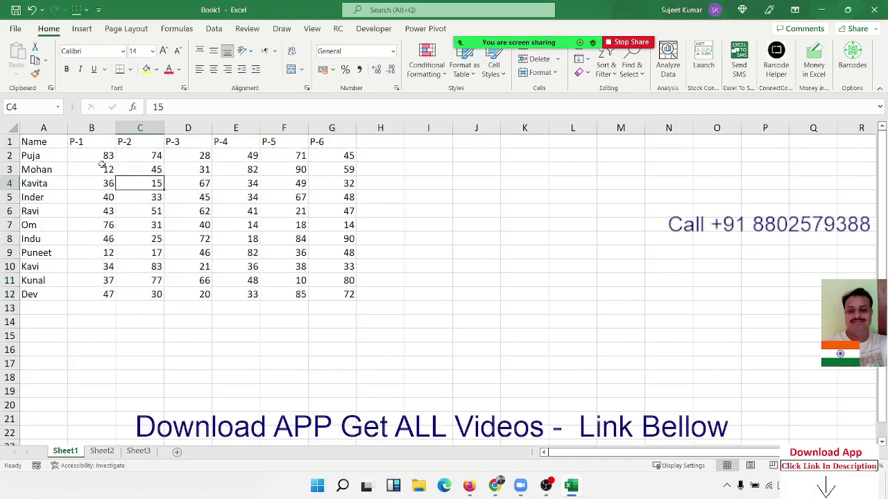
mouse_move(99, 161)
left_mouse_down()
mouse_move(351, 306)
mouse_move(340, 298)
left_mouse_up()
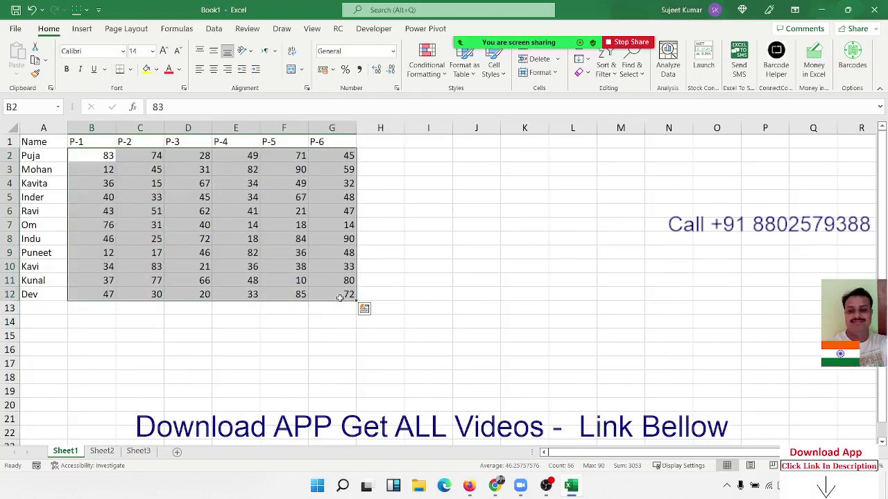
- Enter 70 in cell J5 and copy it
left_click(477, 193)
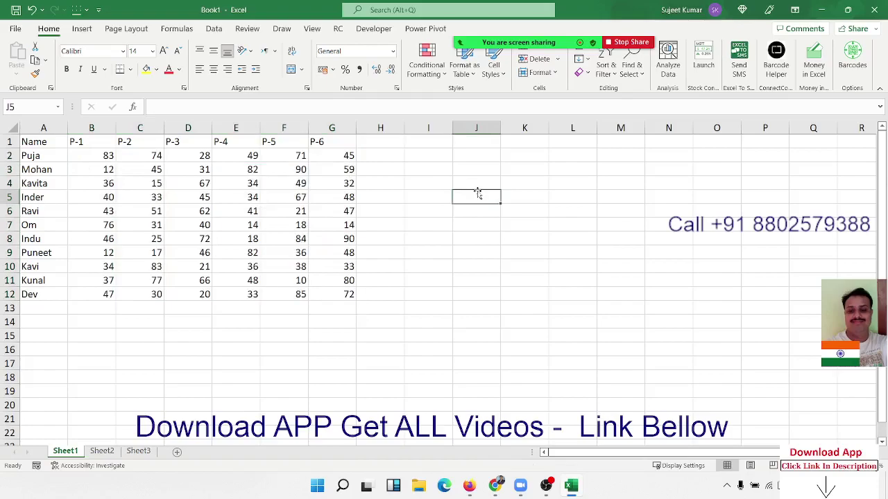
type("70")
key("Return")
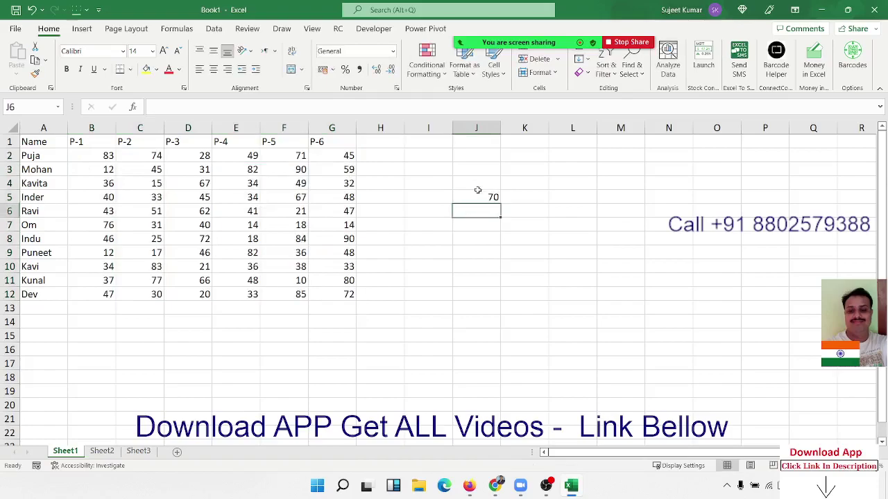
mouse_move(349, 295)
left_mouse_down()
mouse_move(102, 169)
mouse_move(102, 160)
left_mouse_up()
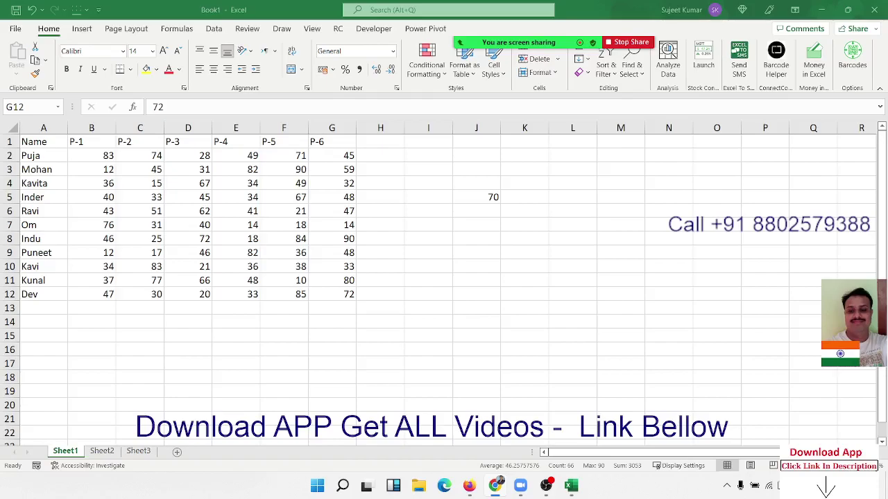
left_click(488, 198)
key("ctrl+c")
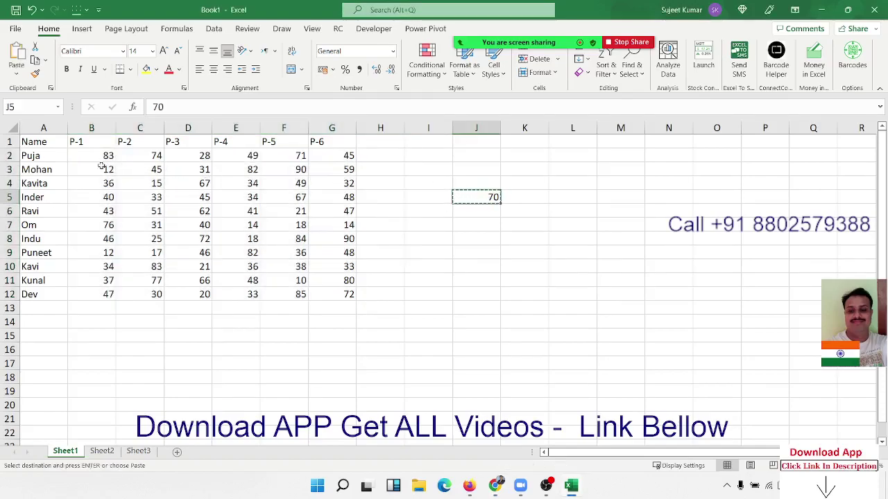
- Divide B2:G12 by 70 via Paste Special, format as percent, then undo both
left_click(97, 162)
left_click_drag(97, 162, 312, 294)
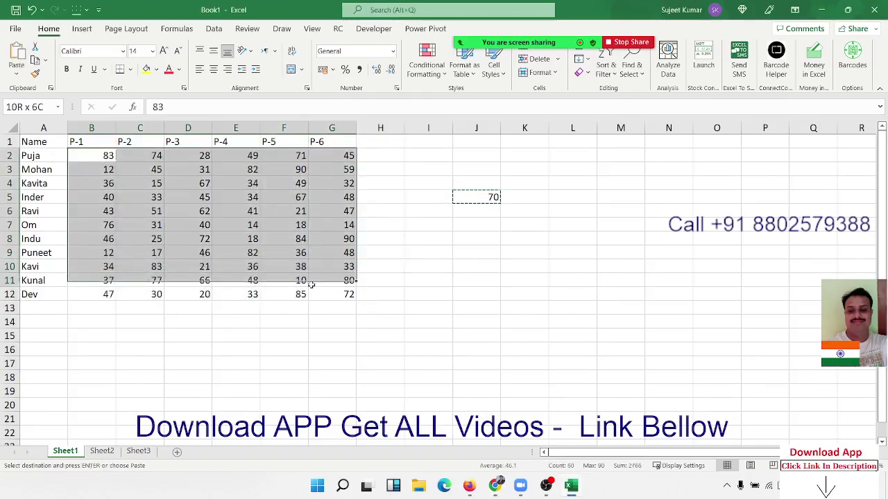
right_click(301, 243)
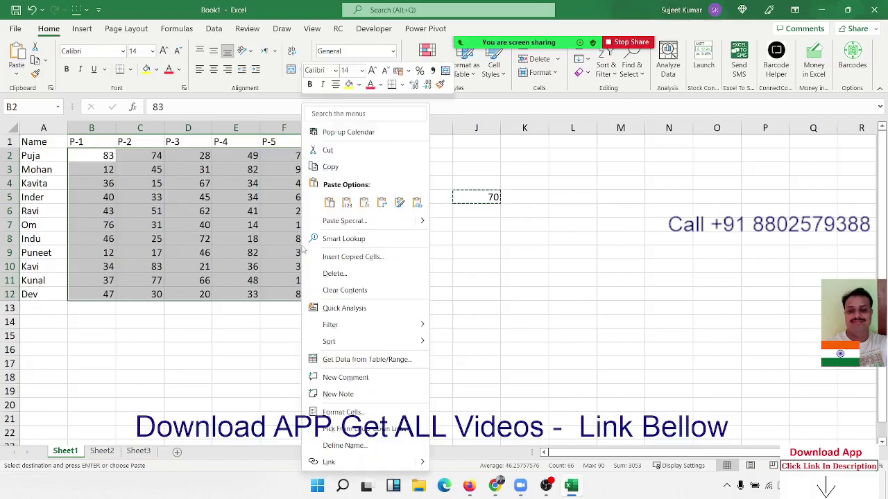
left_click(351, 219)
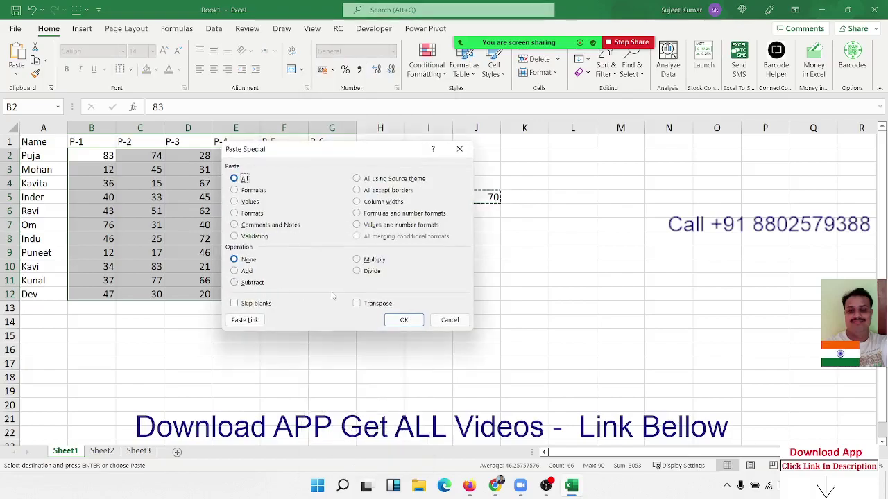
left_click(357, 271)
left_click_drag(345, 148, 349, 233)
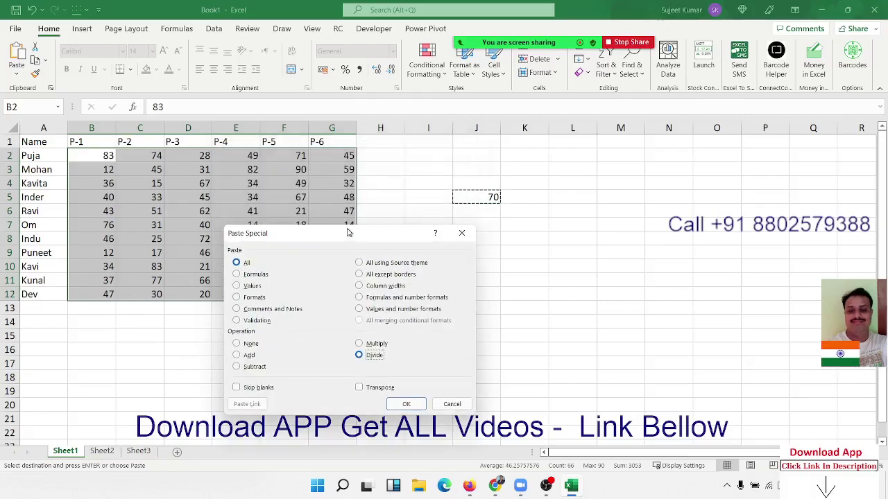
left_click(406, 404)
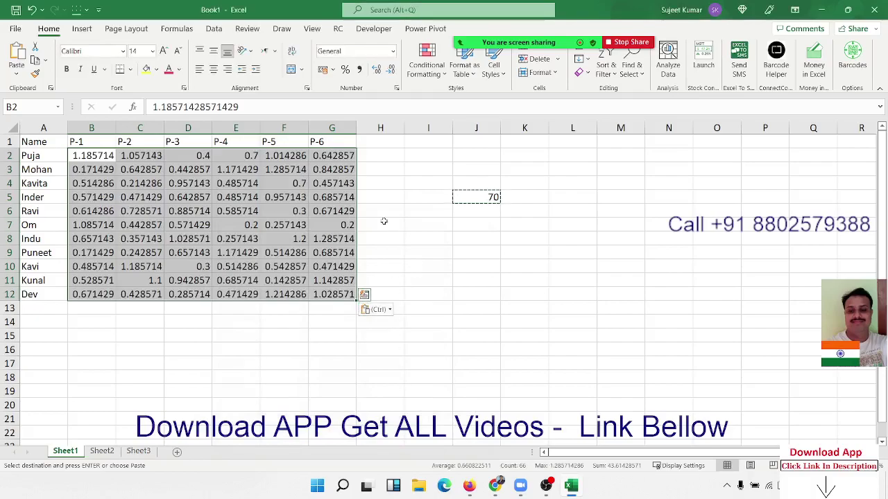
left_click(345, 70)
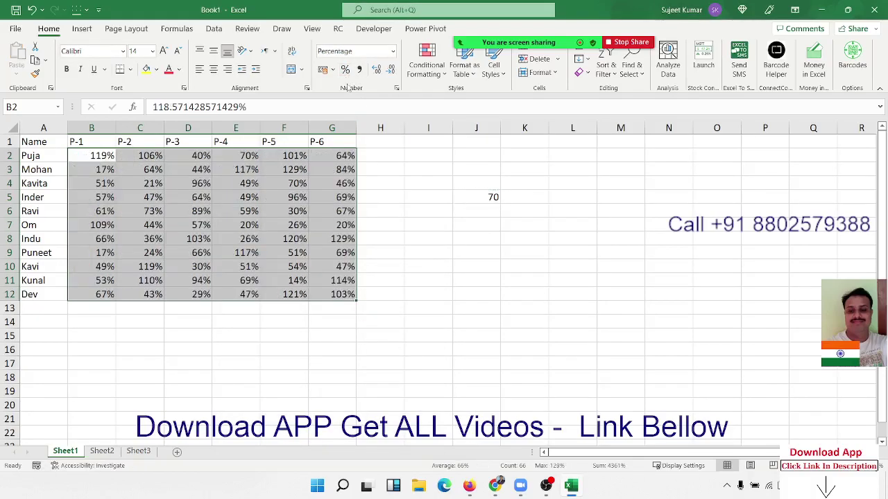
key("ctrl+z")
key("ctrl+z")
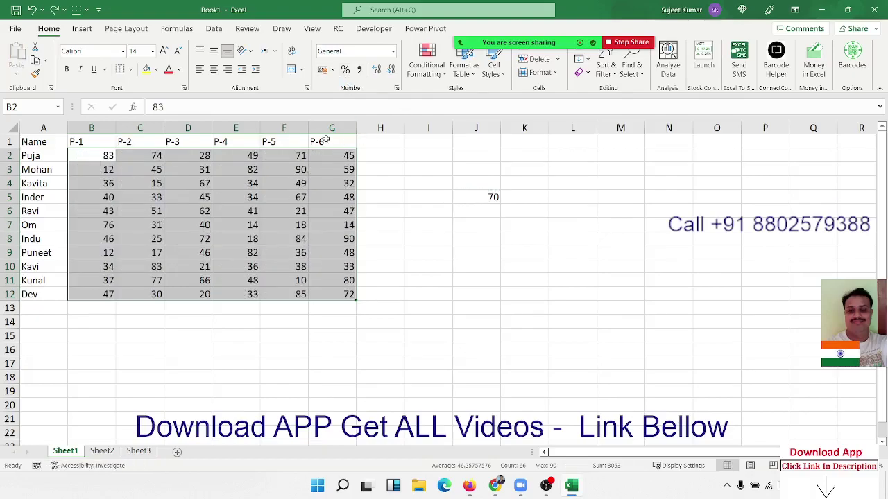
- Copy the P-1 to P-6 headers from B1:G1 into I1:N1
left_click_drag(97, 142, 311, 132)
key("ctrl+c")
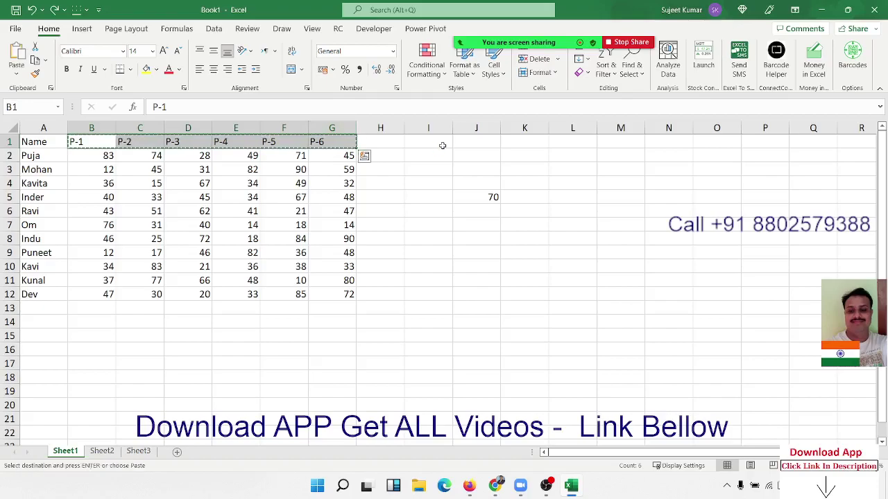
left_click(442, 146)
key("ctrl+v")
- Enter a RANDBETWEEN random-mark formula in I2 and select I2:N12
left_click(435, 158)
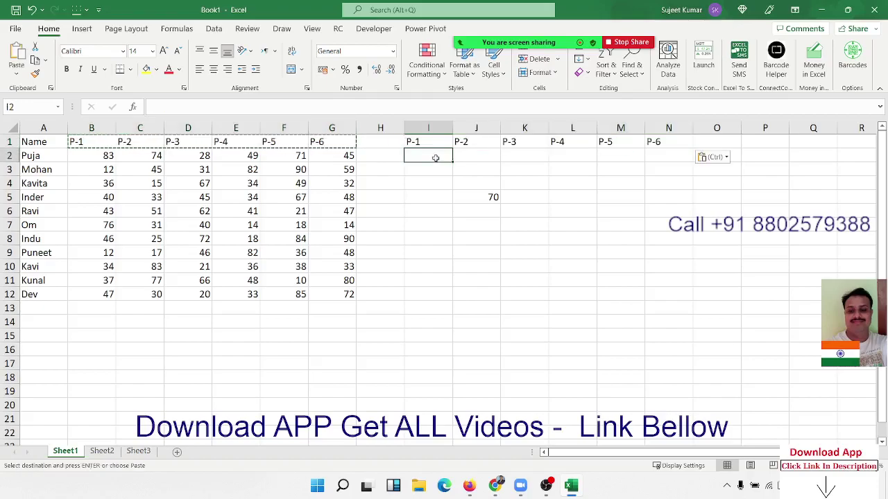
type("=ra")
key("Down")
key("Down")
key("Down")
key("Down")
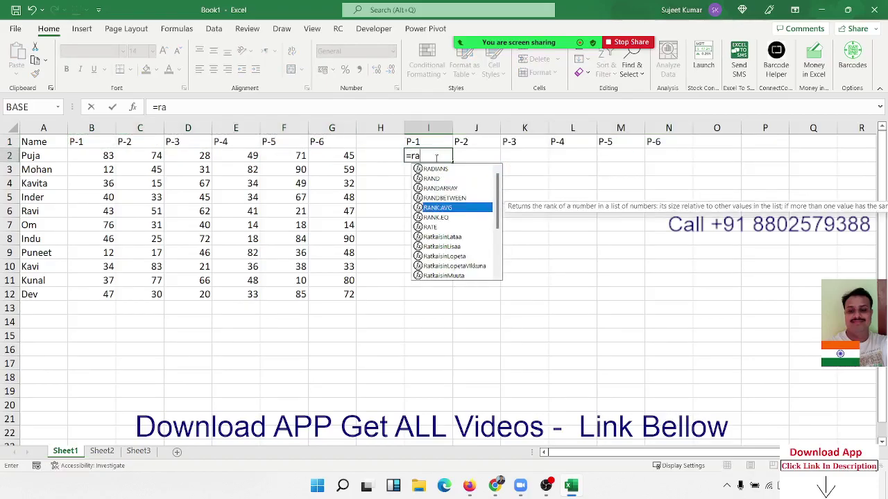
key("Up")
key("Up")
key("Tab")
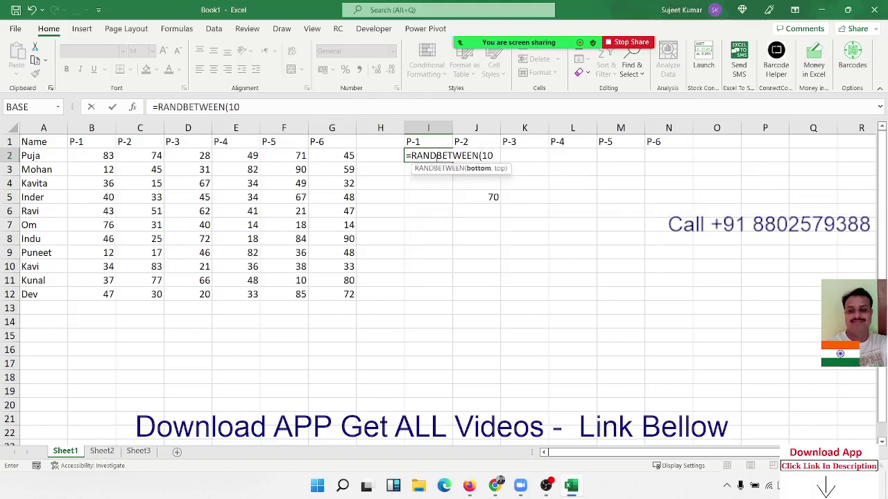
type(",")
type("0")
key("Return")
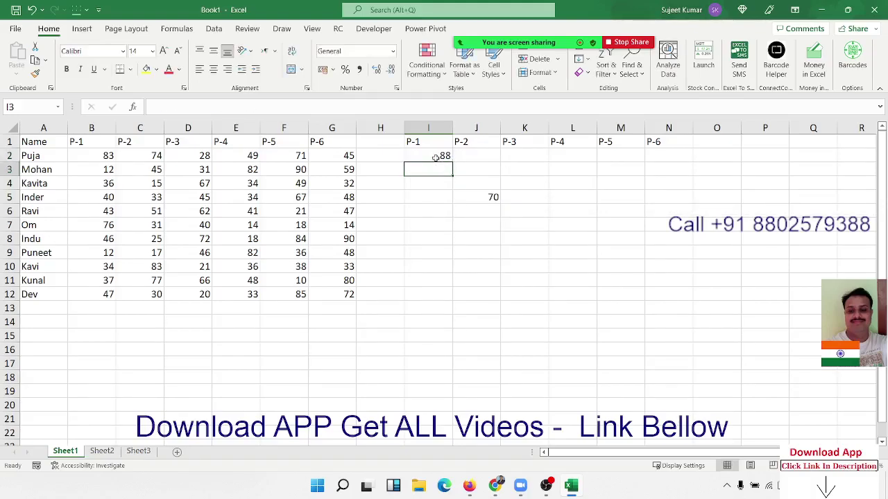
mouse_move(432, 155)
left_mouse_down()
mouse_move(649, 275)
mouse_move(649, 291)
left_mouse_up()
- Fill the RANDBETWEEN formula across I2:N12 and convert it to fixed values
key("ctrl+Return")
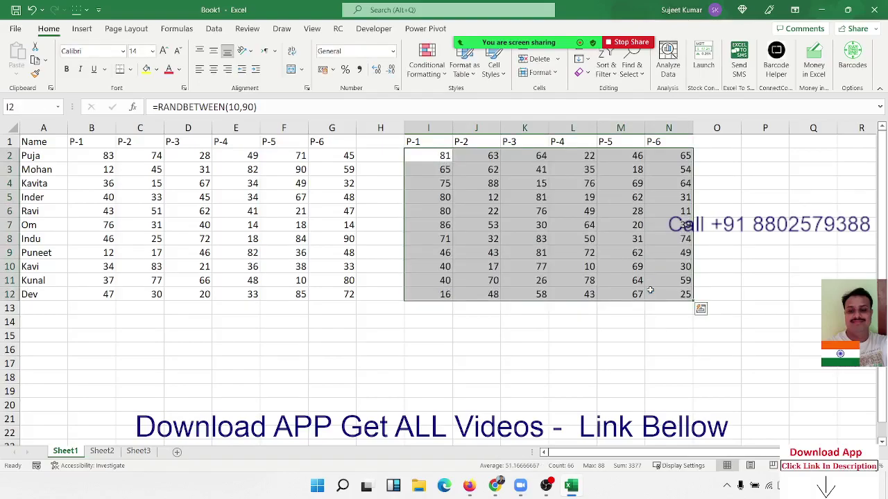
key("ctrl+c")
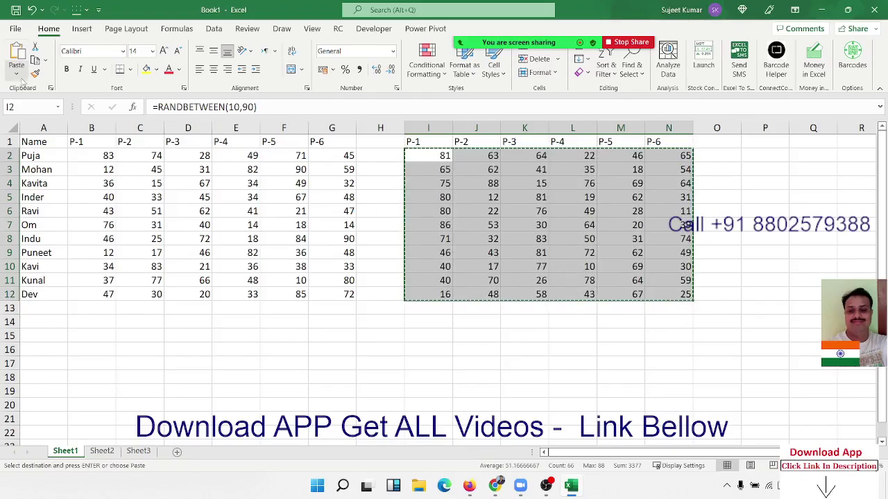
left_click(21, 79)
left_click(16, 161)
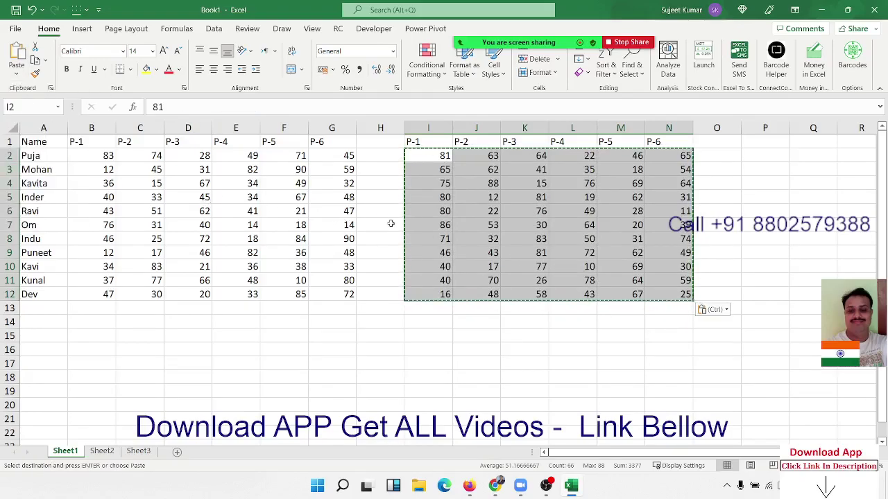
left_click(414, 209)
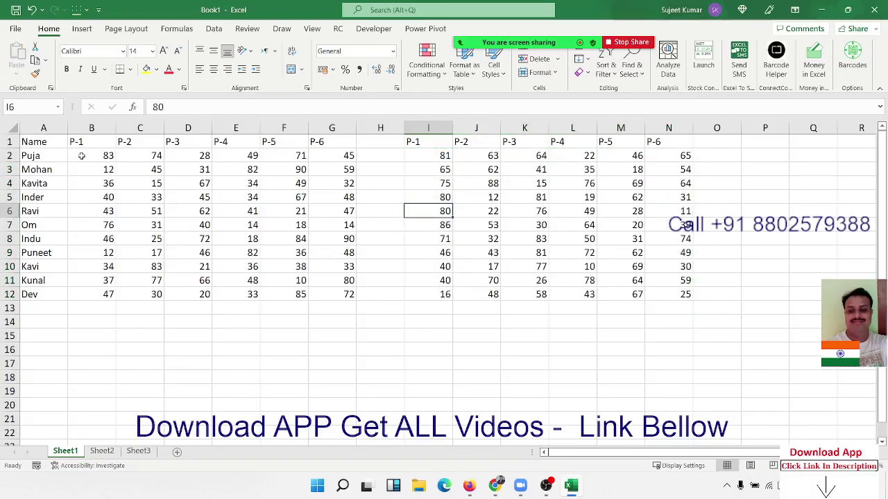
- Check the original marks in B2:E2, then copy the random marks I2:N12
left_click_drag(76, 157, 325, 290)
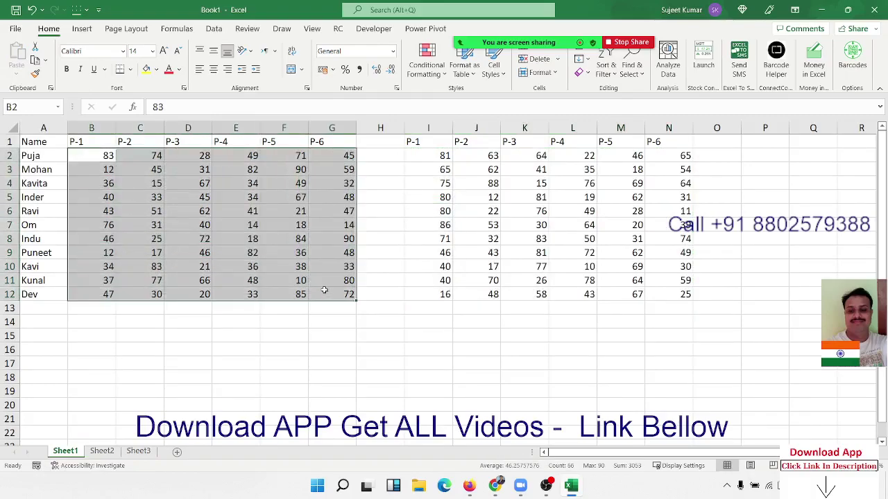
left_click_drag(464, 157, 463, 170)
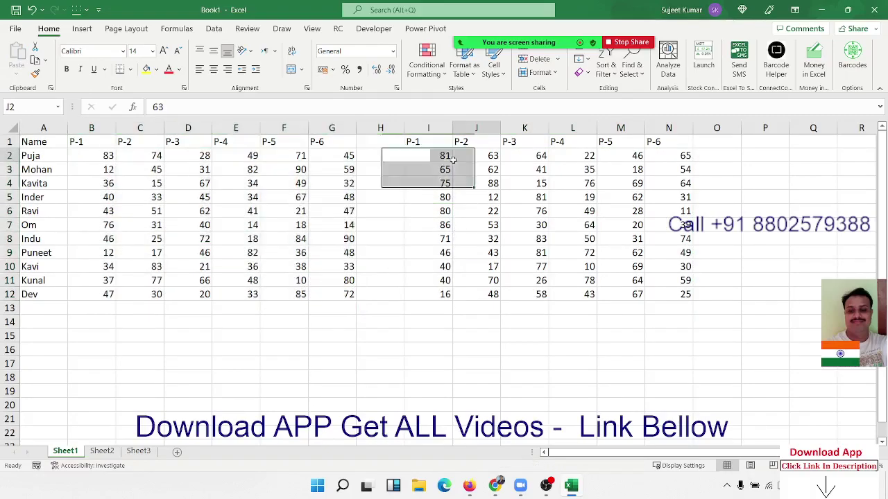
left_click(100, 168)
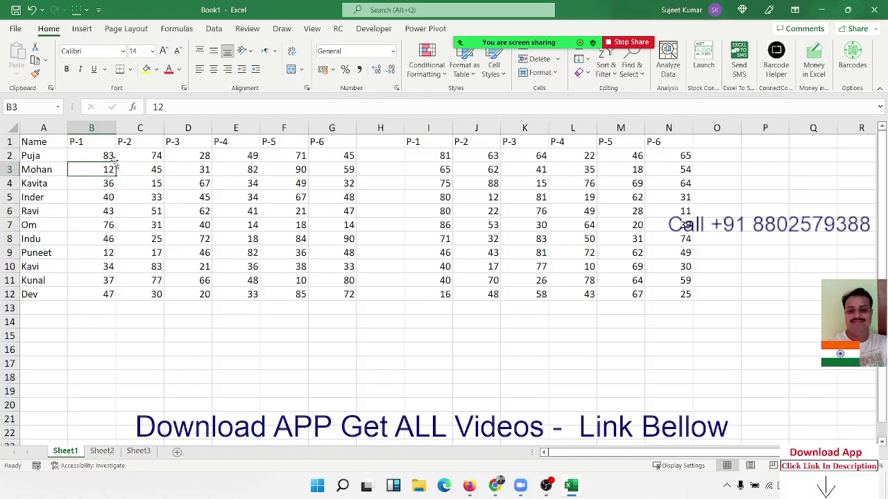
left_click(110, 158)
left_click(147, 159)
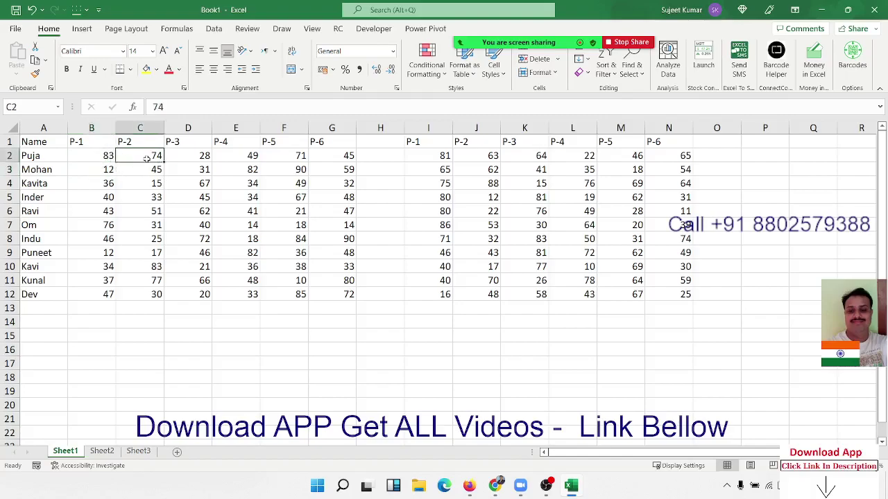
left_click(180, 157)
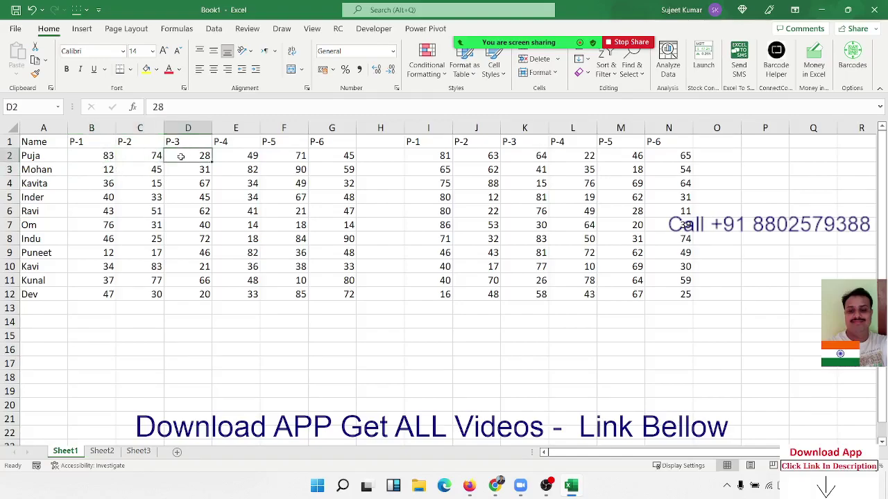
left_click(238, 158)
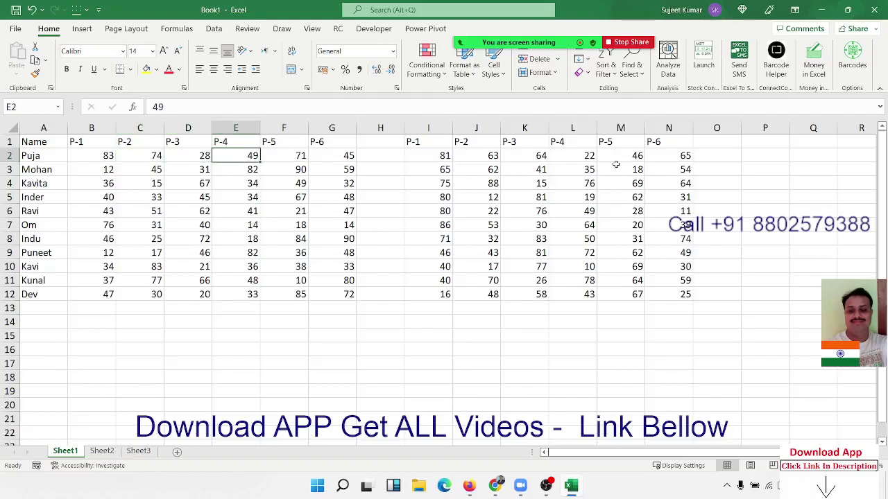
left_click_drag(430, 157, 667, 294)
key("ctrl+c")
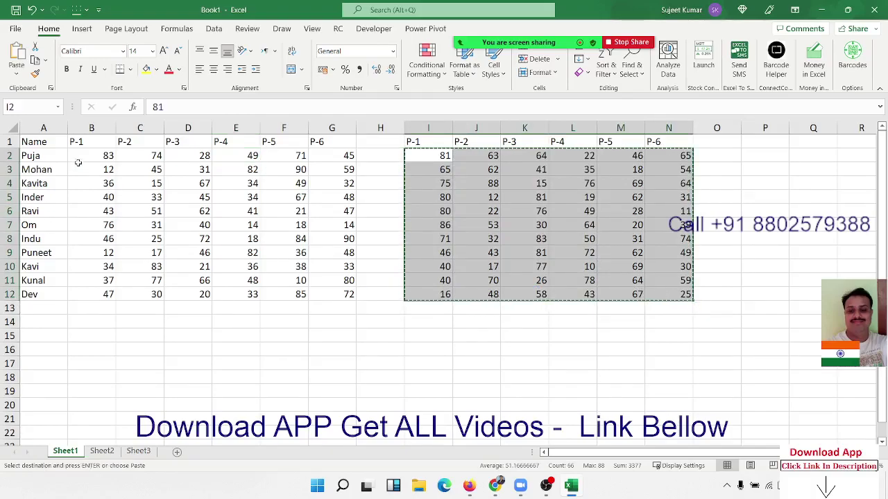
- Paste Special Divide B2:G12 by the copied I2:N12 marks, apply percent, then undo the formatting
left_click(78, 159)
right_click(80, 159)
key("Escape")
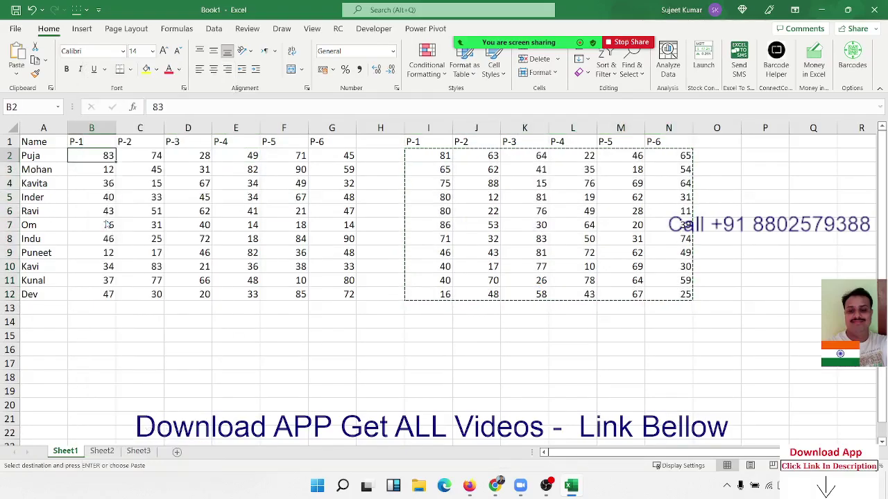
key("ctrl+alt+v")
left_click(154, 267)
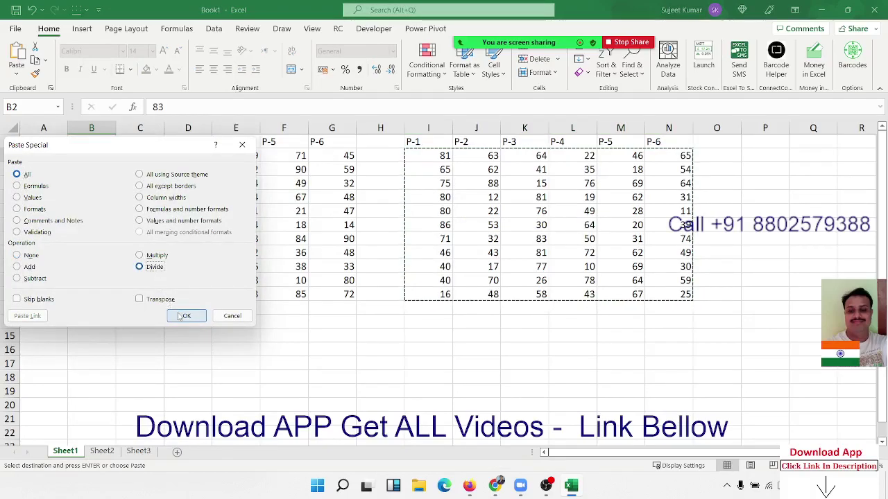
left_click(182, 317)
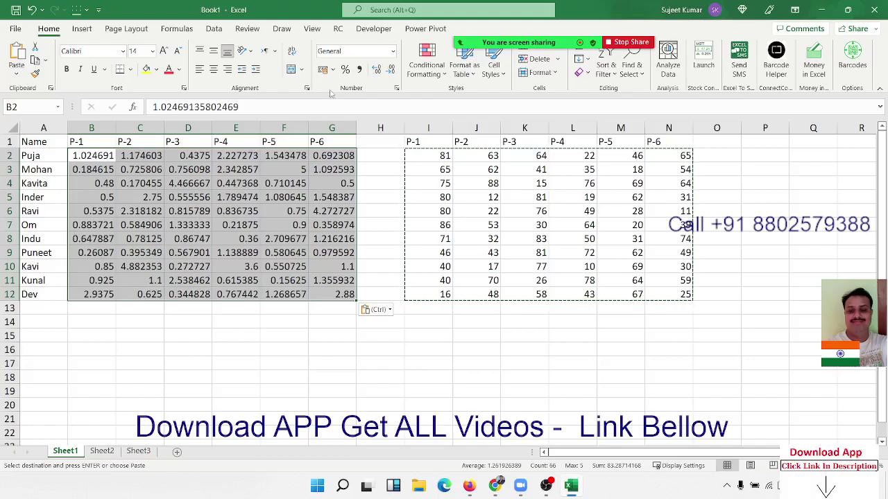
left_click(345, 72)
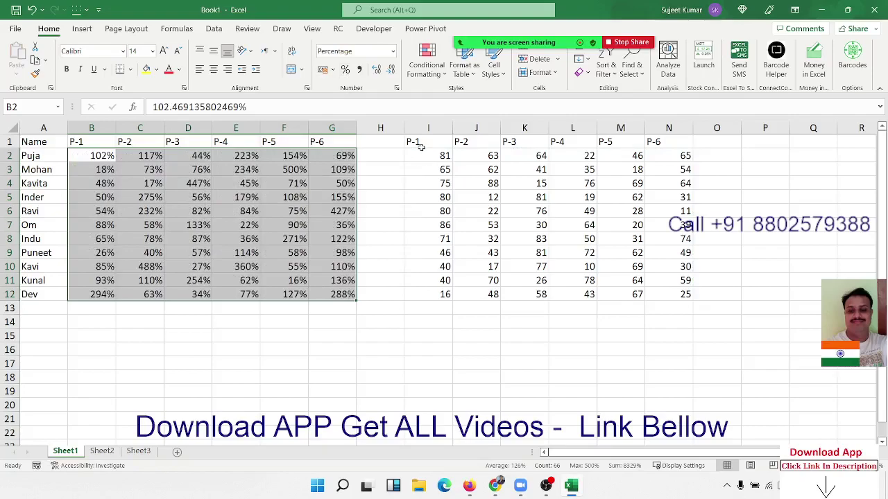
key("ctrl+z")
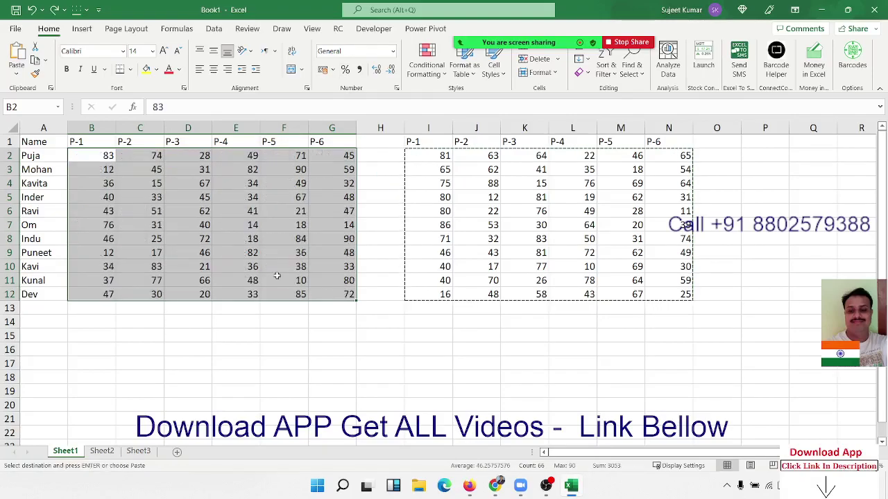
- On Sheet2, add a Sales heading in A1 and =RANDBETWEEN(10,90) in A2
left_click(102, 451)
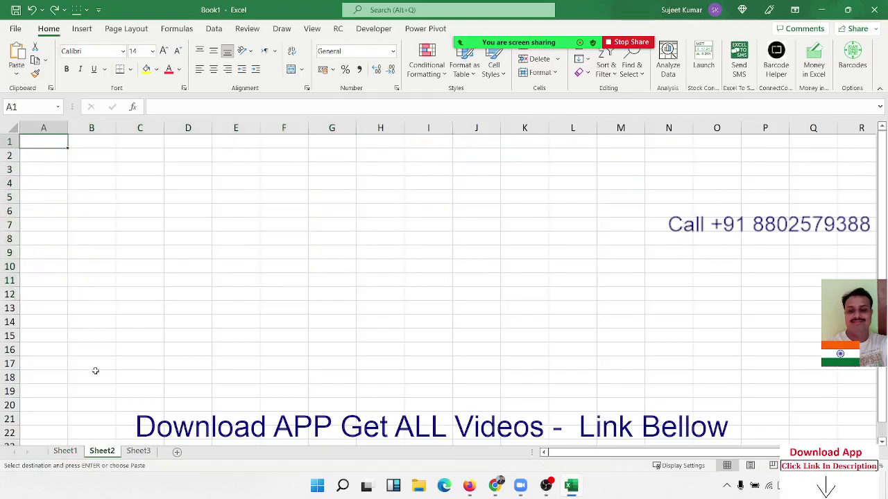
type("Sales")
key("Return")
type("=")
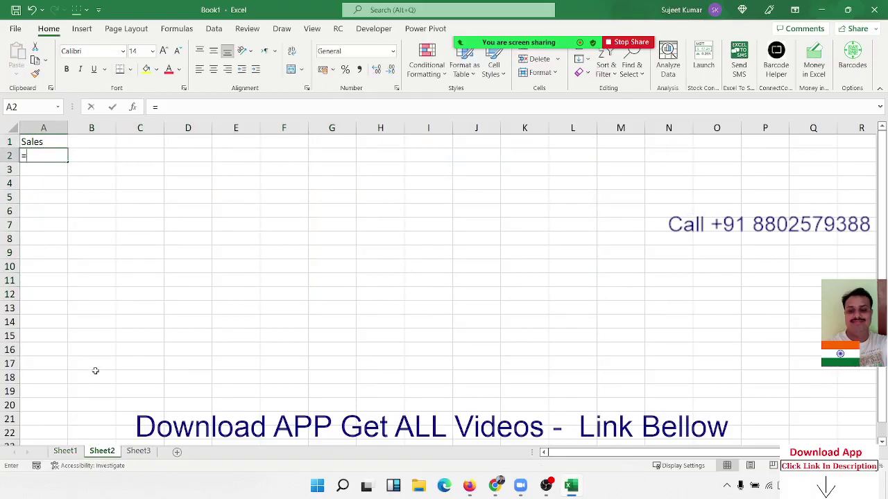
type("ra")
key("Down")
key("Down")
key("Down")
key("Tab")
type("10")
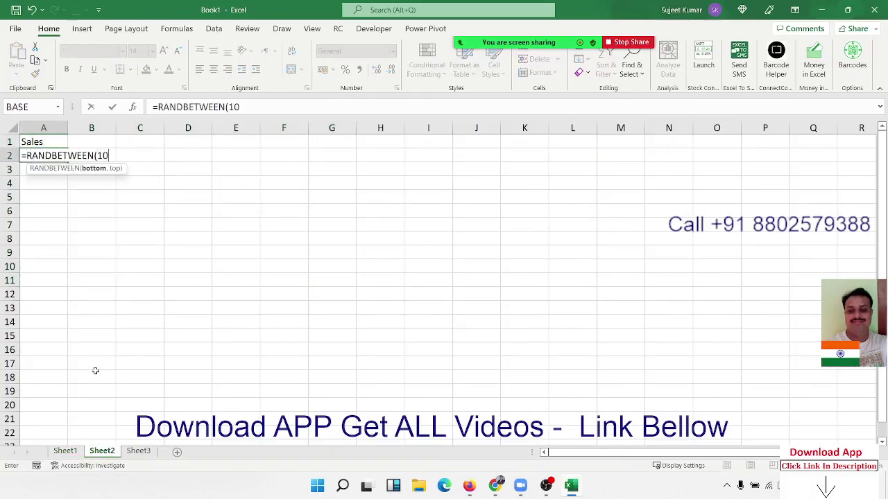
type(",90")
key("Return")
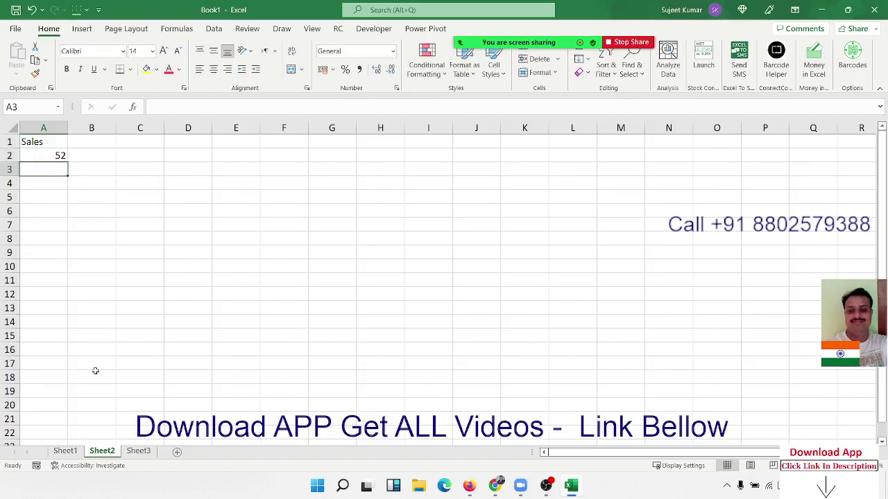
- Fill the Sales formula down to A50 and copy the numbers
left_click_drag(58, 154, 51, 490)
key("ctrl+d")
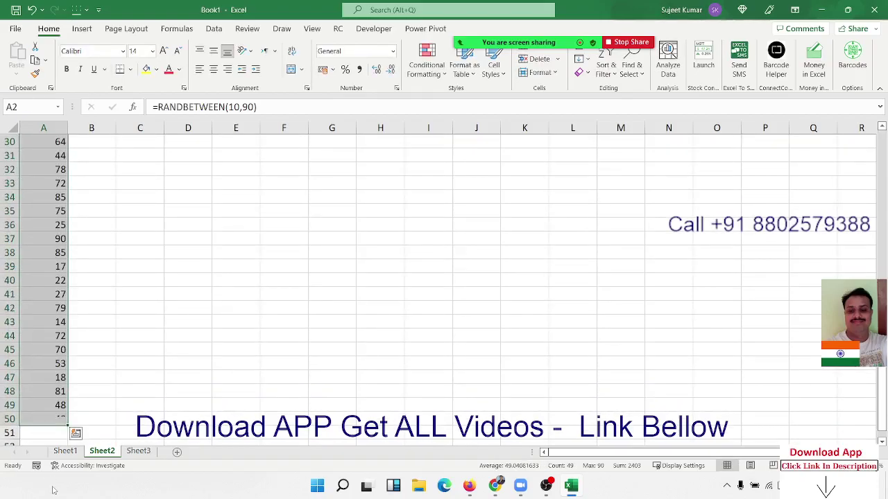
key("ctrl+c")
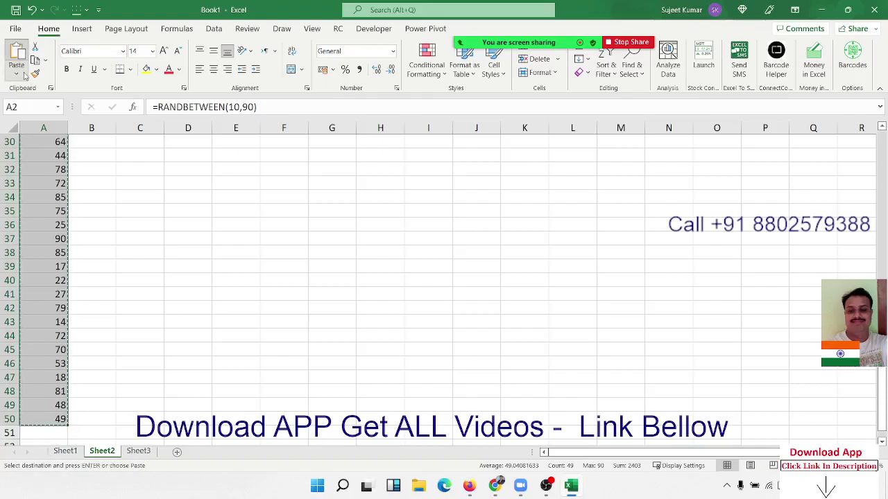
left_click(16, 69)
- Paste the Sales numbers back as fixed values and move to cell B4
left_click(14, 162)
scroll(21, 166, "up", 10)
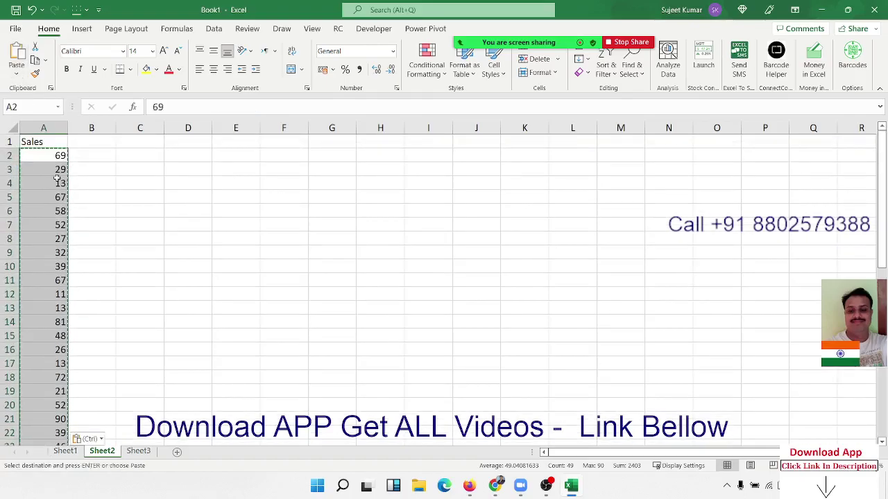
left_click(58, 178)
key("Escape")
left_click(61, 157)
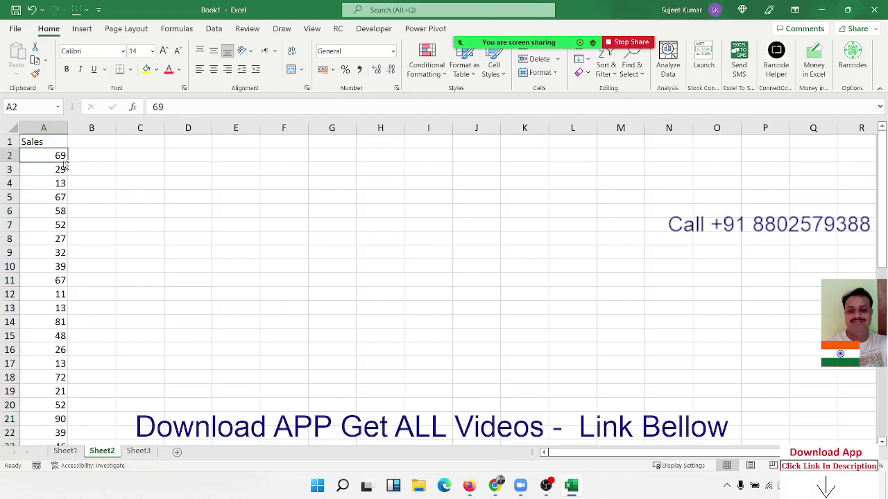
key("ctrl+Down")
key("ctrl+Up")
key("Down")
key("Down")
key("Down")
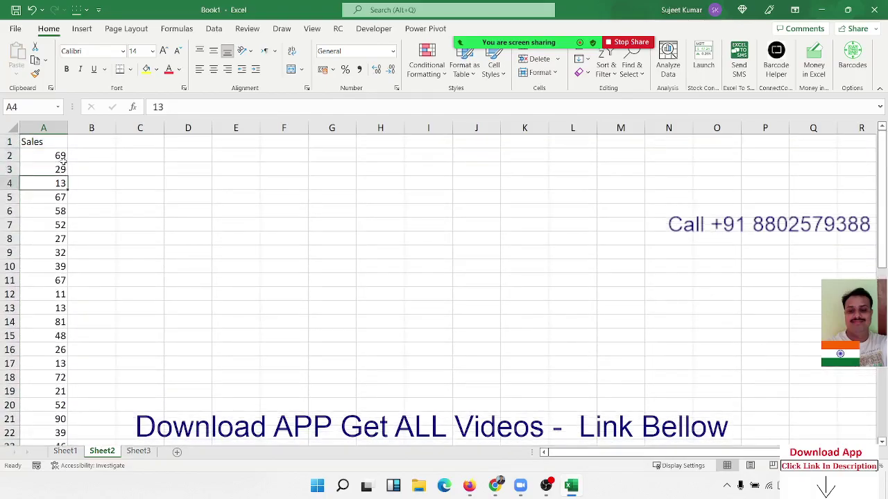
key("Right")
- Enter 31 in B4, 12 in B12, 62 in B16 and 95 in B21
type("3")
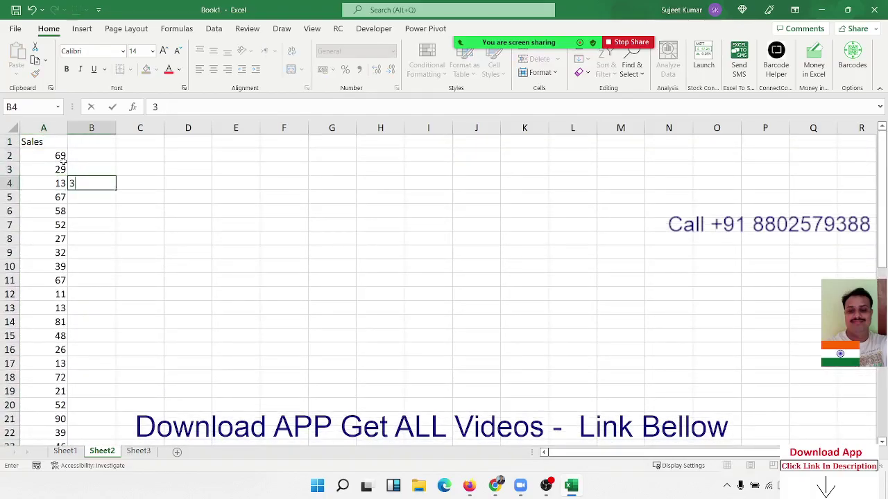
type("1")
key("Return")
key("Down")
key("Down")
key("Down")
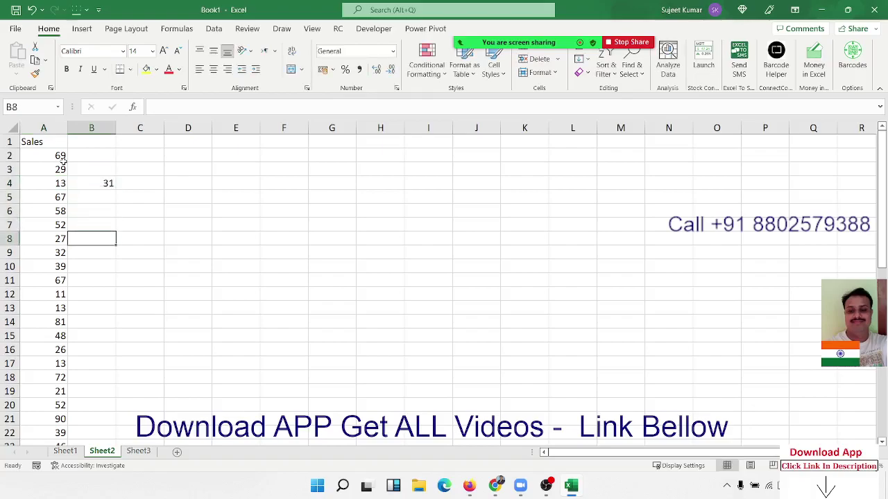
key("Down")
key("Down")
key("Down")
key("Down")
type("12")
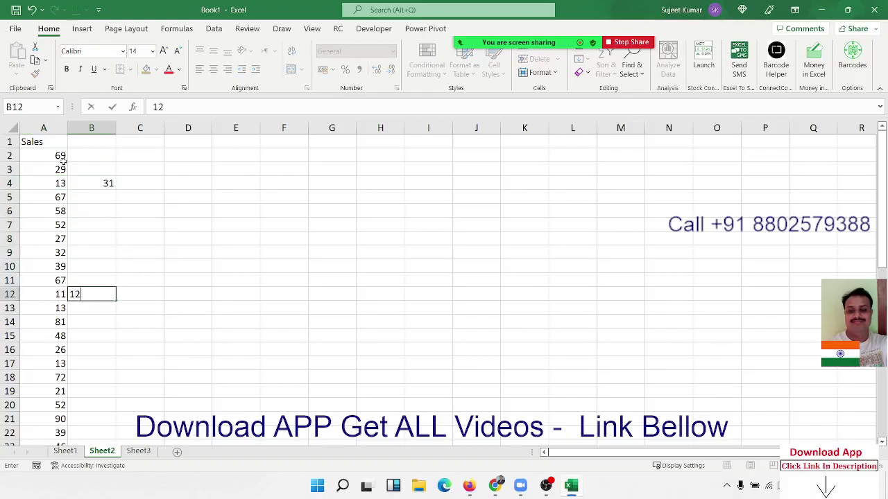
key("Return")
key("Down")
key("Down")
key("Down")
type("62")
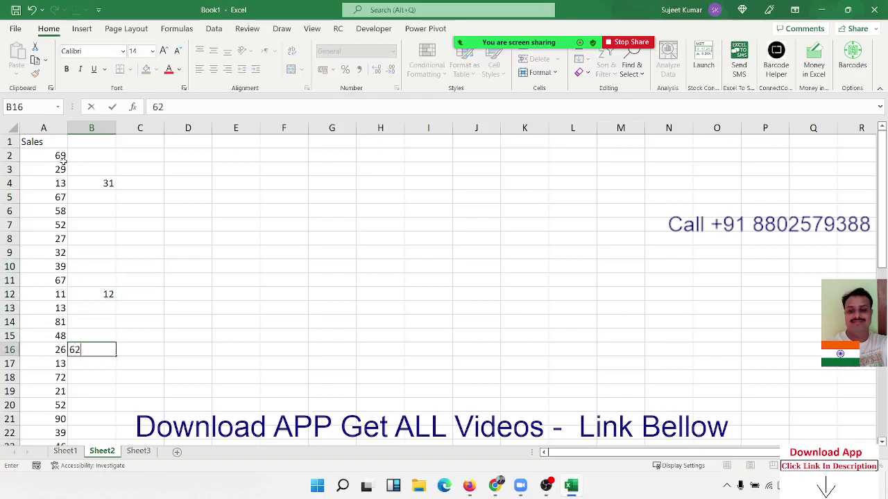
key("Return")
key("Down")
key("Down")
key("Down")
key("Down")
type("95")
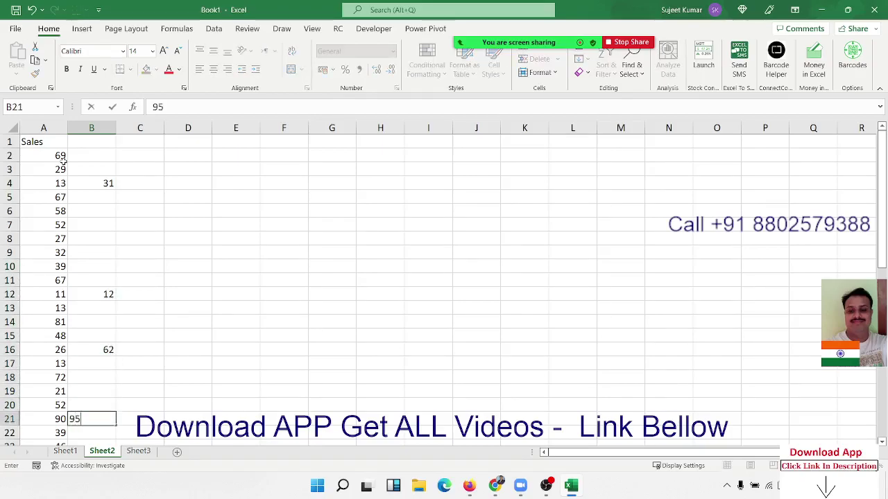
key("Return")
key("Down")
key("Down")
key("Down")
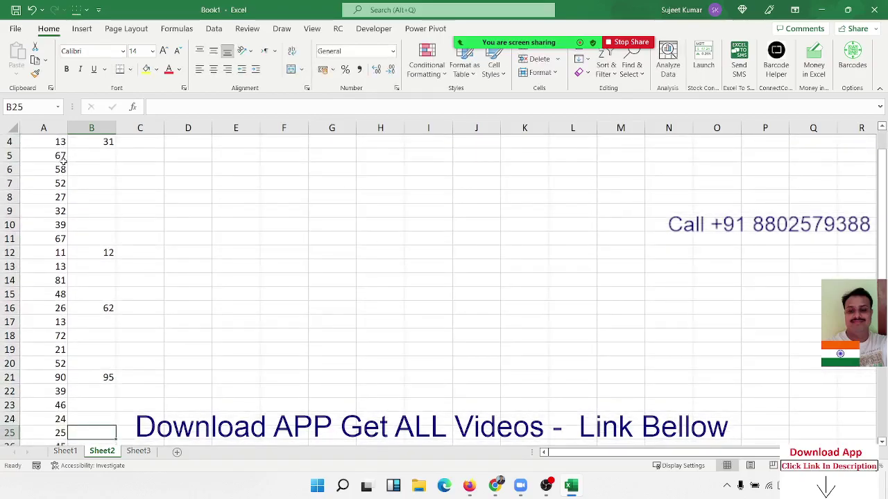
key("Up")
key("Up")
key("Up")
key("Up")
key("Up")
key("Up")
key("Up")
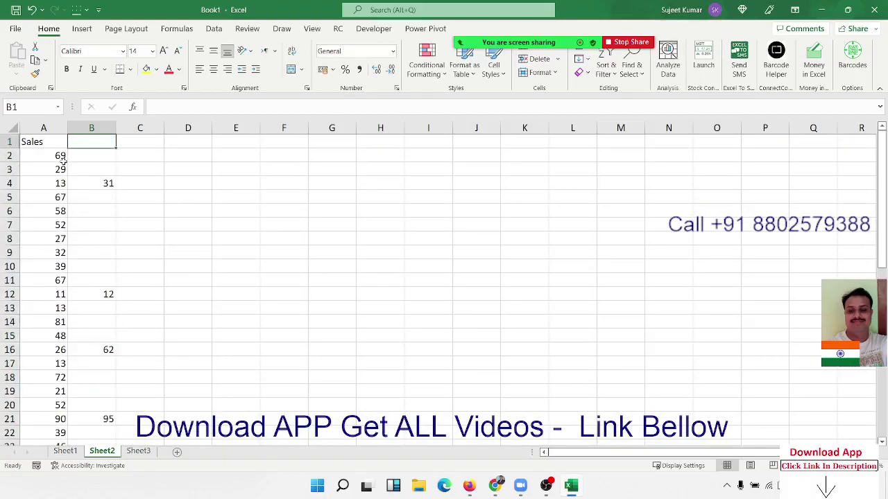
key("Down")
key("Down")
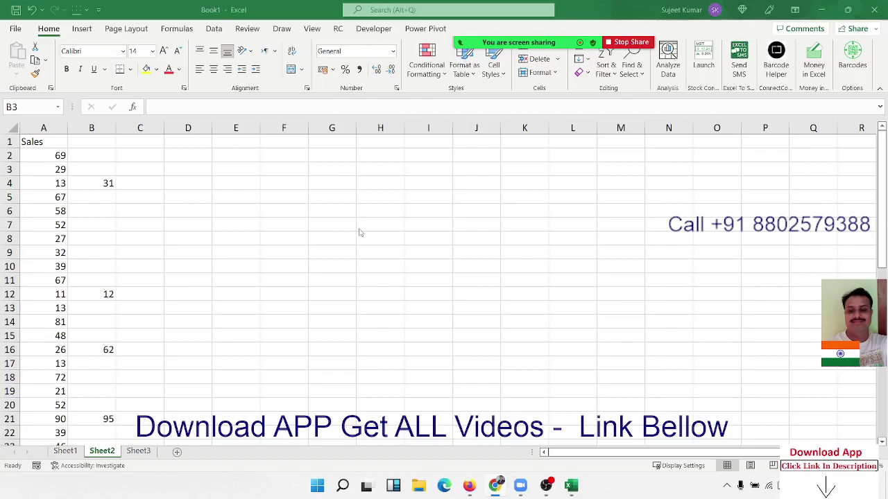
- Paste column B over column A with Skip blanks, making A4, A12, A16, A21 read 31, 12, 62, 95
left_click(91, 128)
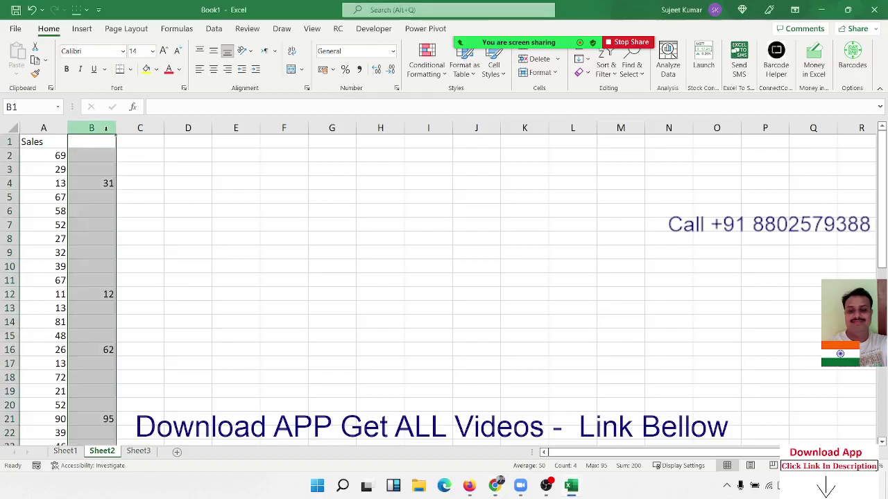
key("ctrl+c")
left_click(60, 128)
right_click(61, 130)
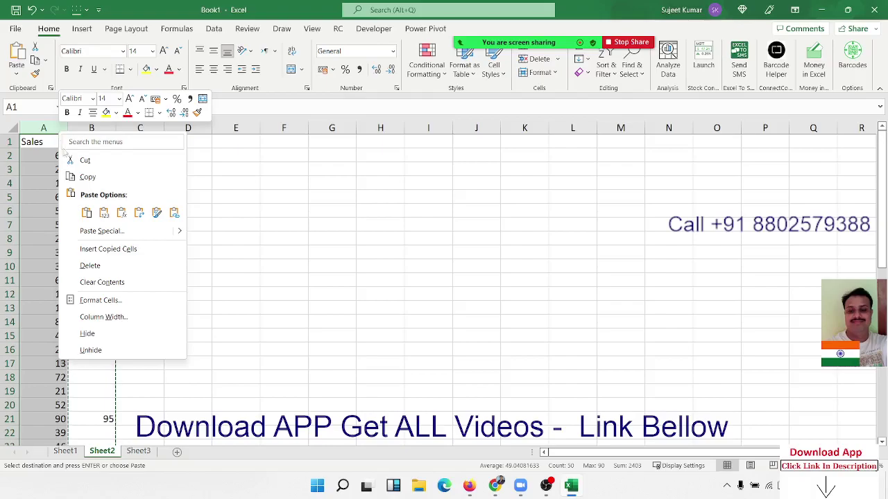
left_click(88, 231)
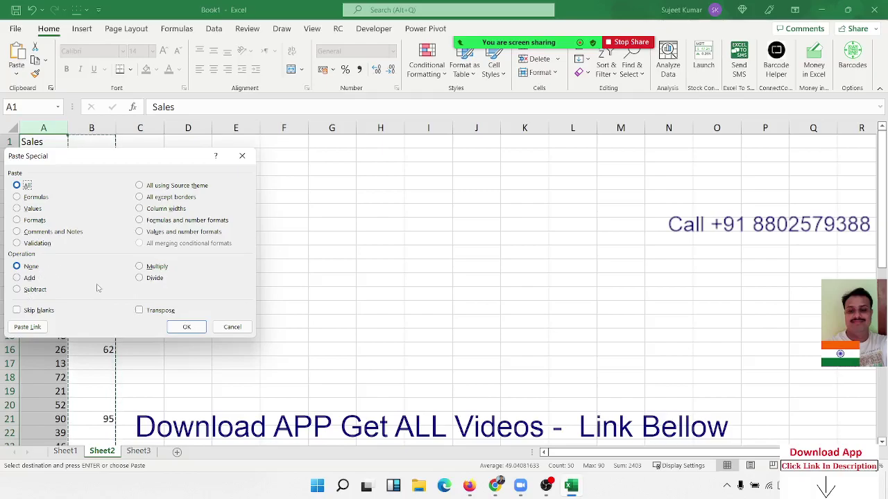
left_click(36, 314)
left_click_drag(90, 164, 231, 142)
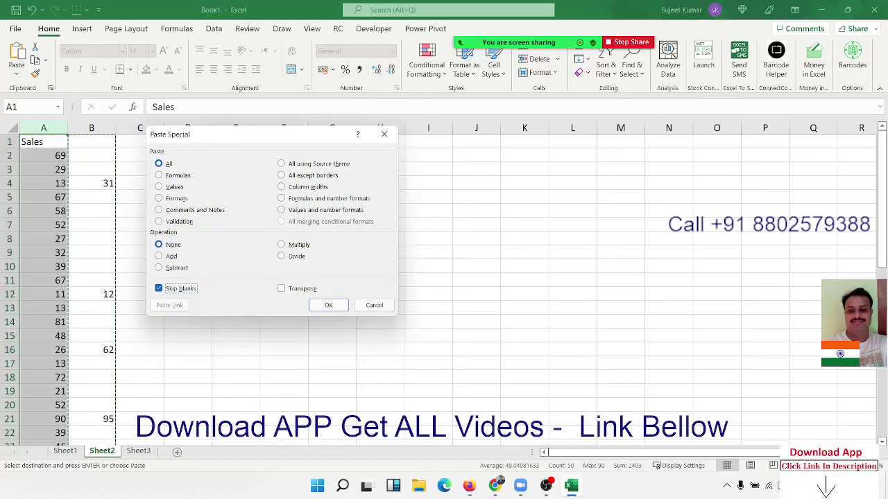
key("Return")
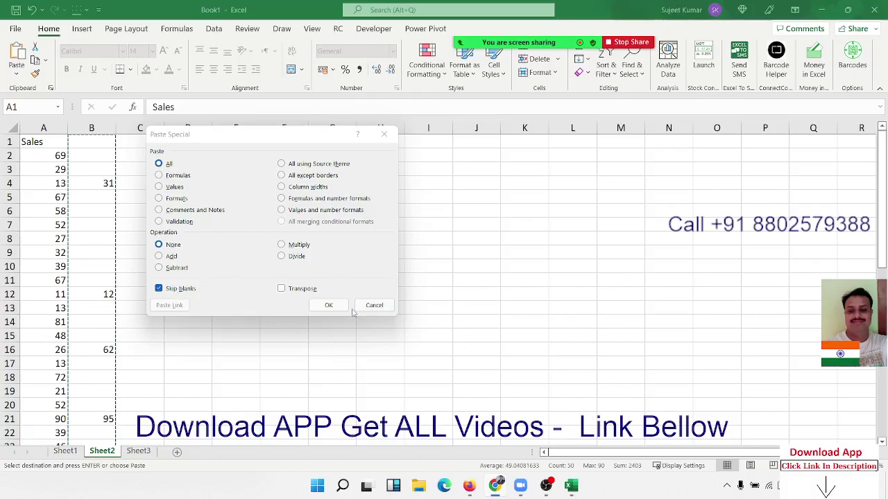
left_click(328, 305)
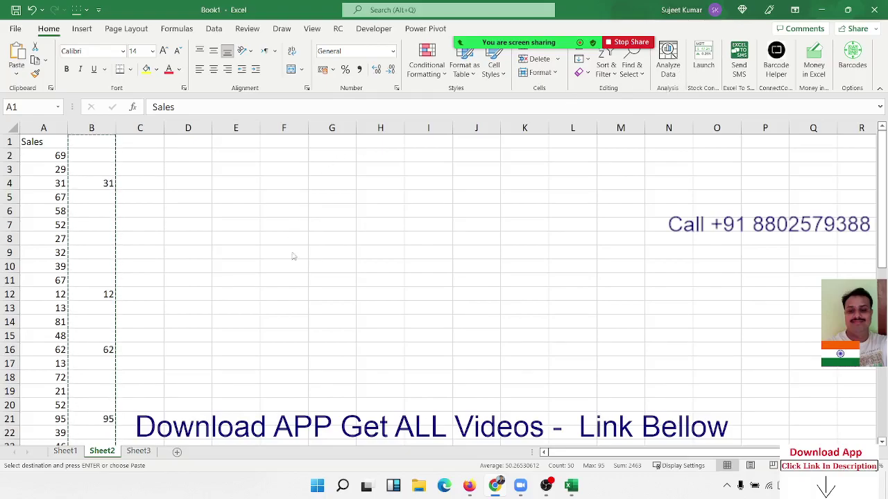
key("ctrl+v")
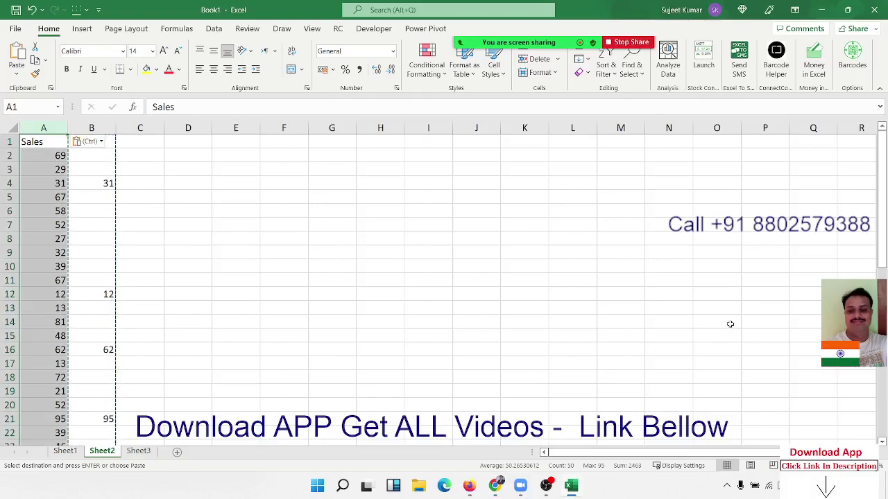
- Copy Sheet1's A1:D8 block of names and P-1 to P-3 marks into Sheet3 at A1
left_click(76, 451)
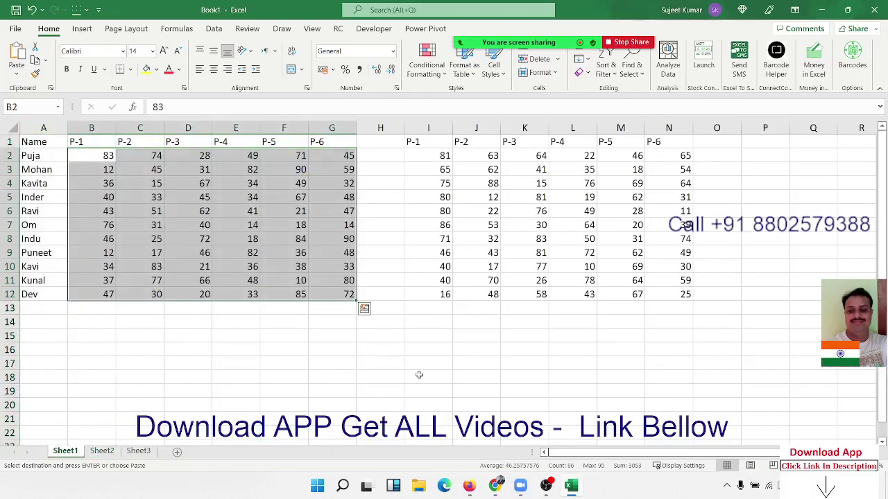
left_click(419, 373)
left_click(101, 154)
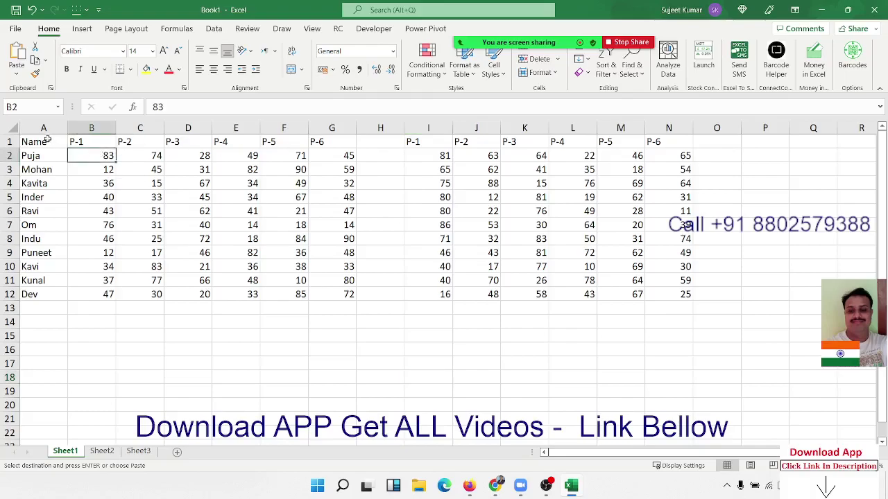
left_click(67, 143)
left_click_drag(67, 142, 187, 238)
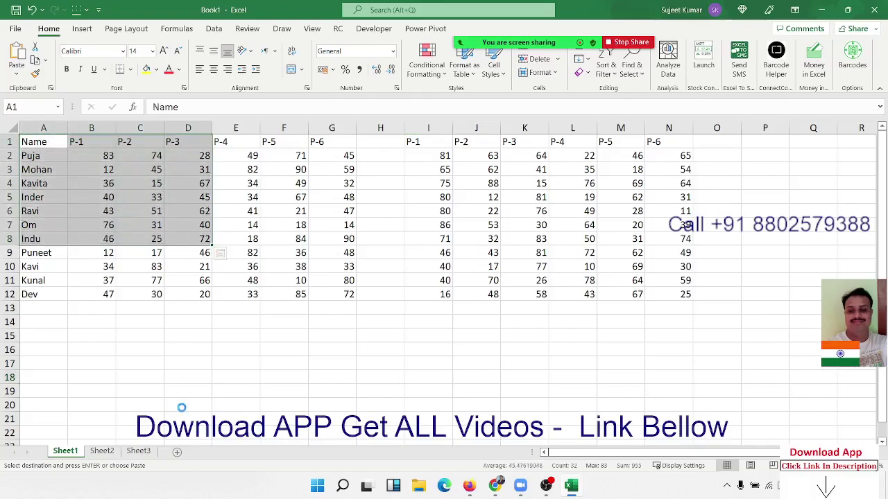
key("ctrl+c")
left_click(138, 451)
key("ctrl+v")
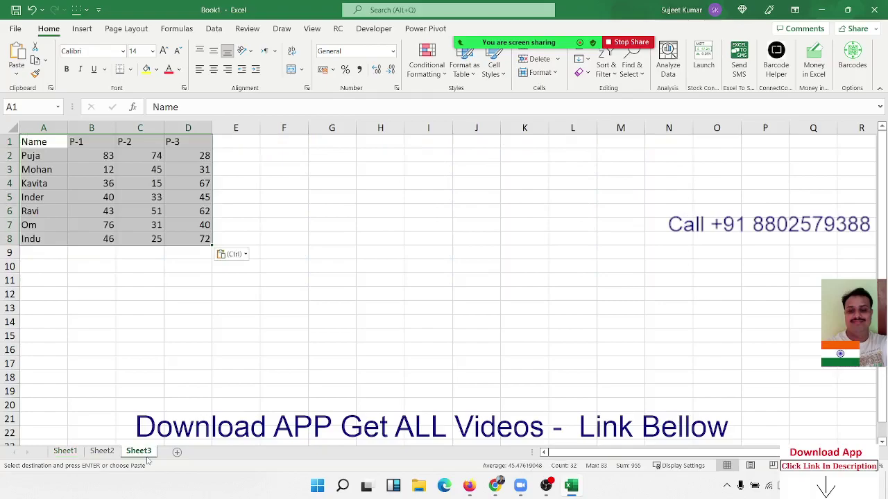
left_click(476, 142)
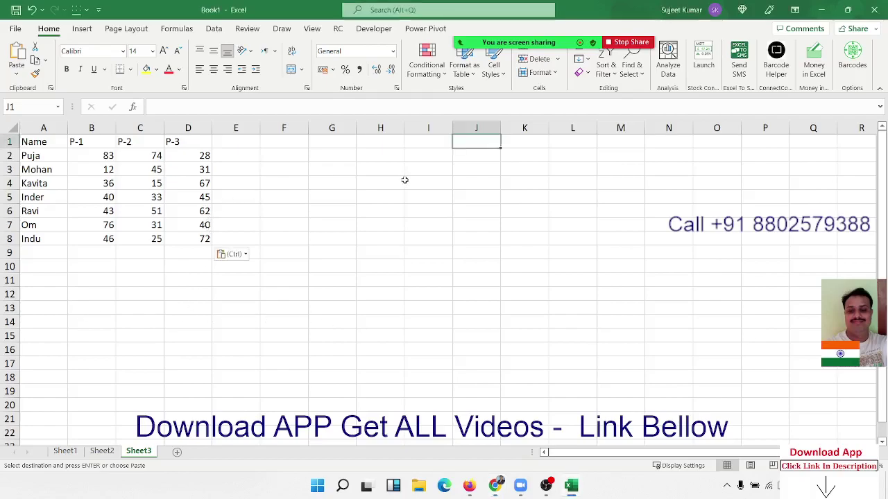
type("=")
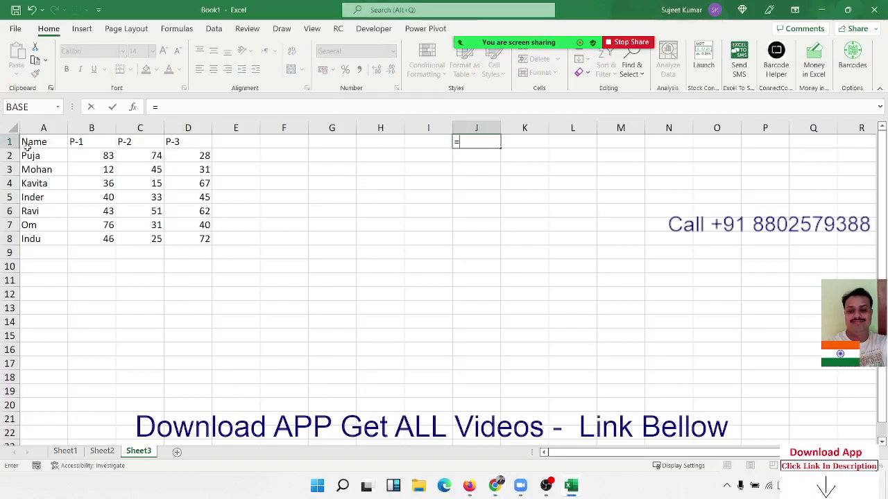
left_click(24, 141)
key("Return")
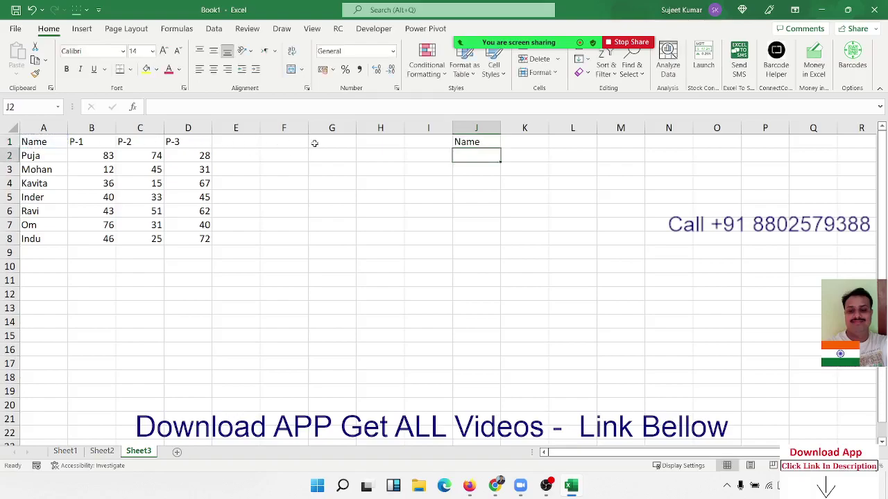
left_click(476, 143)
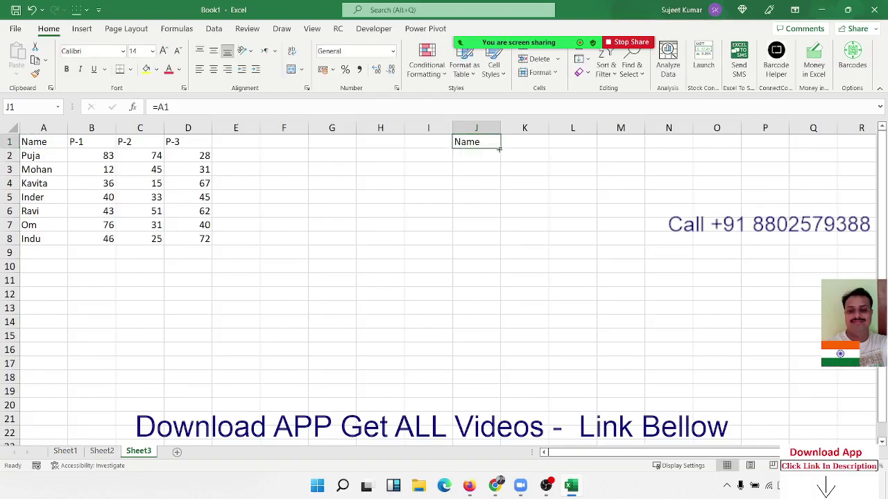
left_click_drag(500, 147, 645, 152)
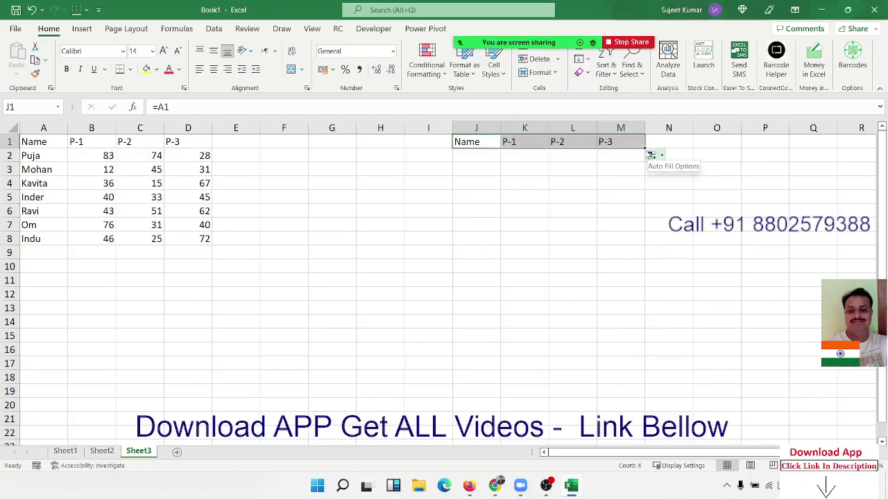
left_click_drag(645, 150, 635, 228)
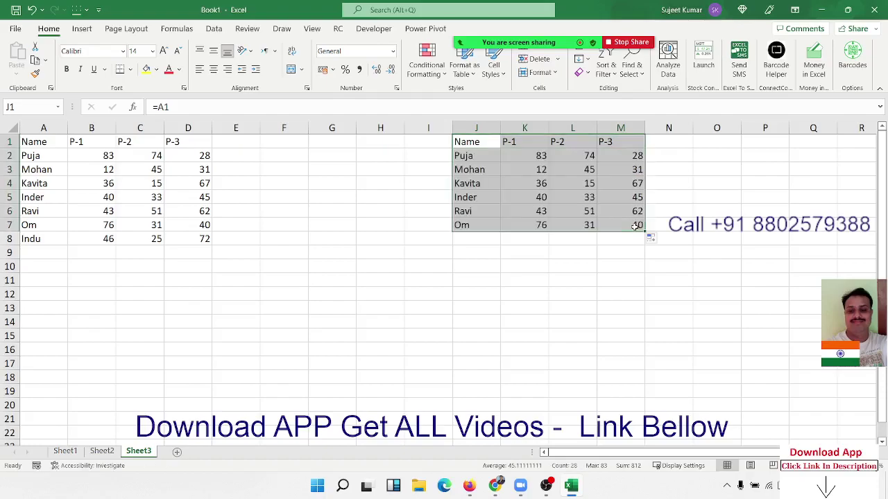
key("Delete")
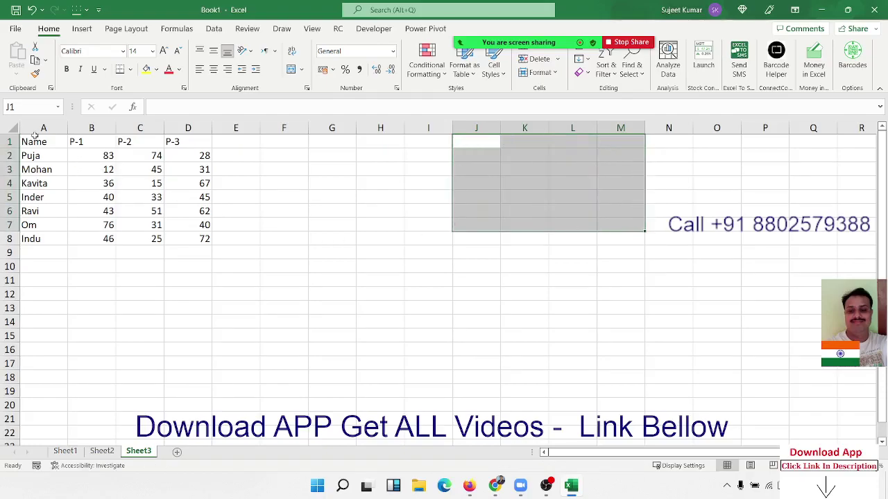
- Copy A1:A8 and C1:D8 together and Paste Link them at H1, filling H1:J8 with formulas
left_click_drag(35, 143, 39, 238)
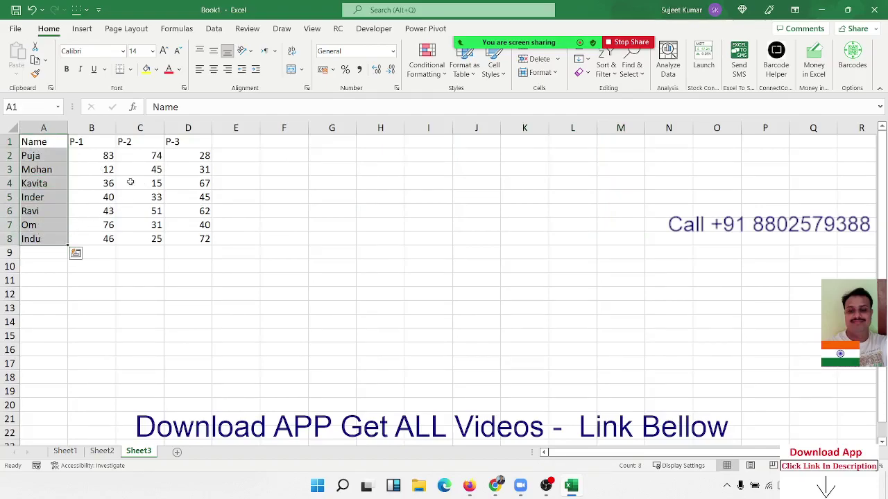
left_click_drag(146, 143, 193, 235, "ctrl")
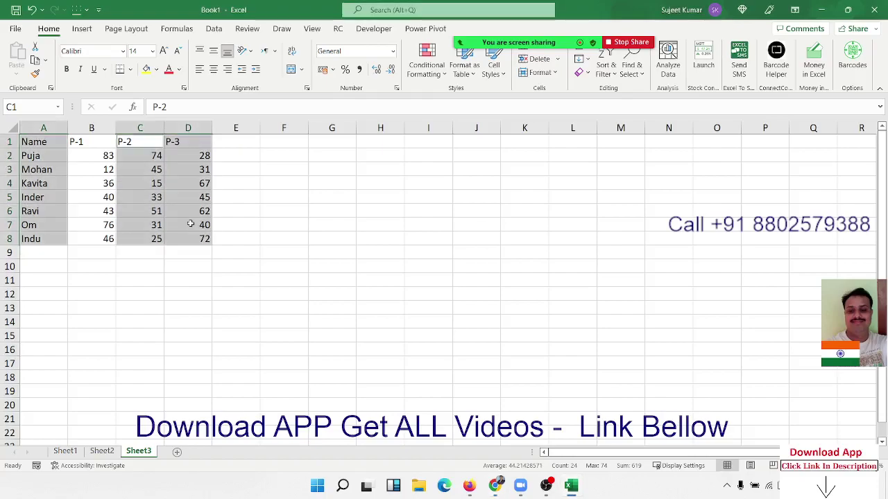
key("ctrl+c")
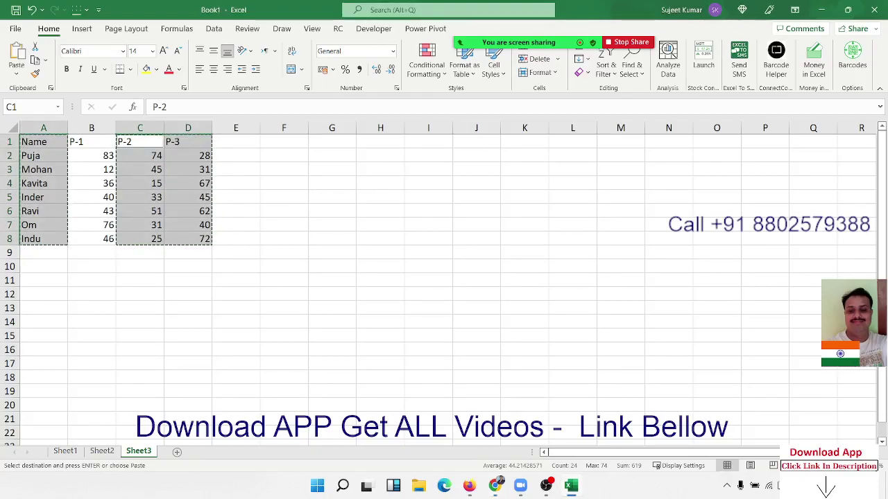
right_click(398, 146)
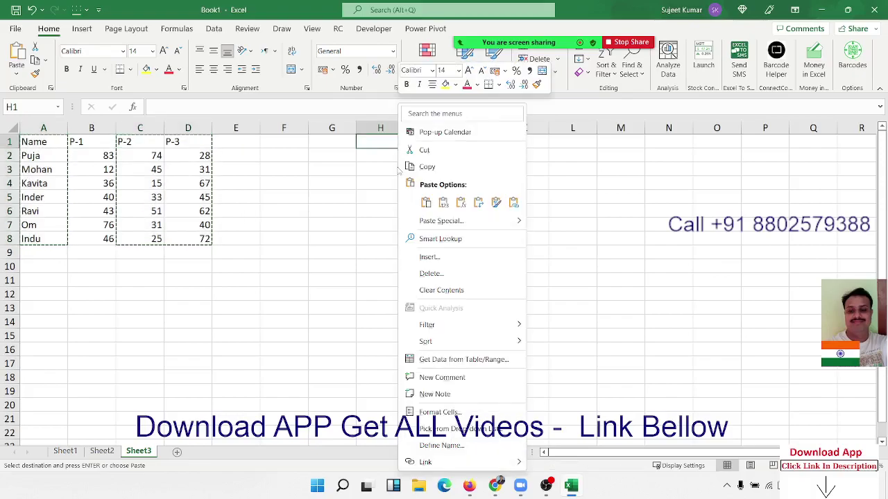
left_click(441, 220)
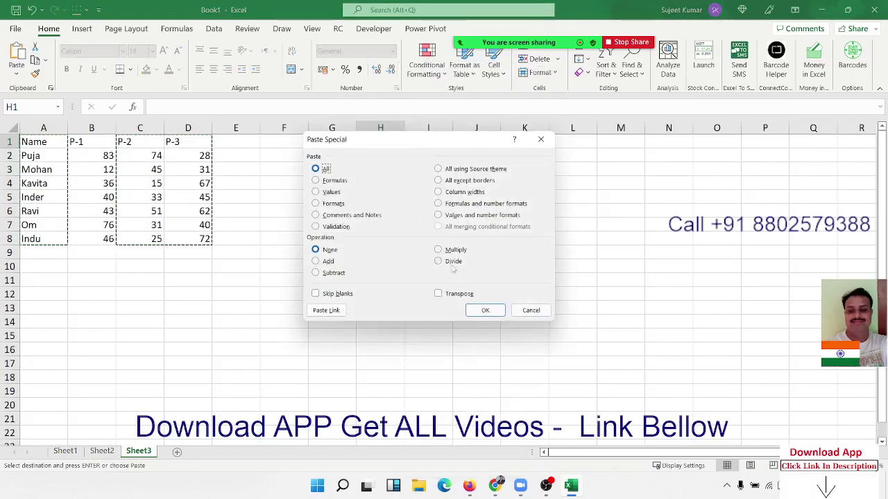
left_click(326, 310)
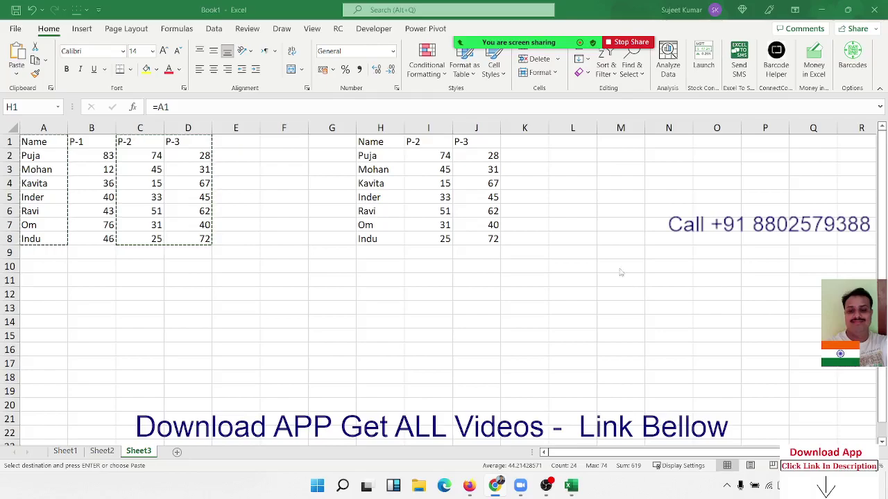
- Change B2 to 96 and C2 to 47, then confirm the linked cell I2 shows 47
key("ctrl+v")
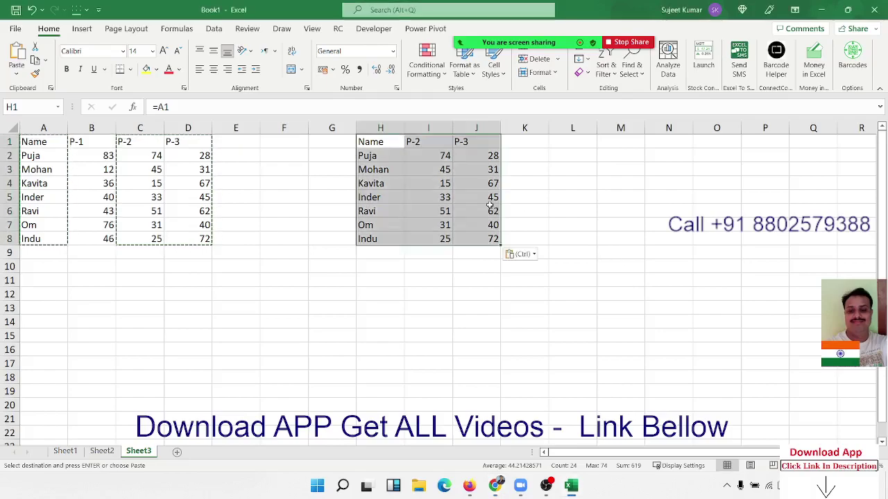
key("Escape")
left_click(67, 169)
left_click(81, 156)
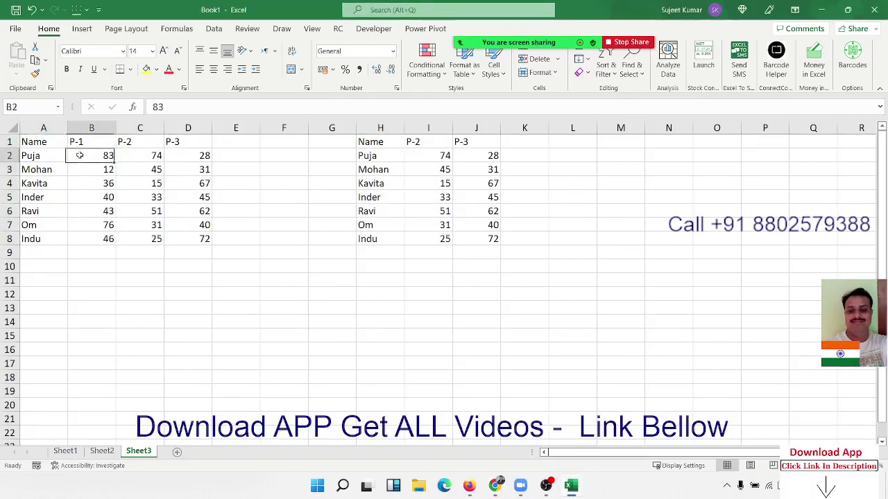
type("96")
key("Return")
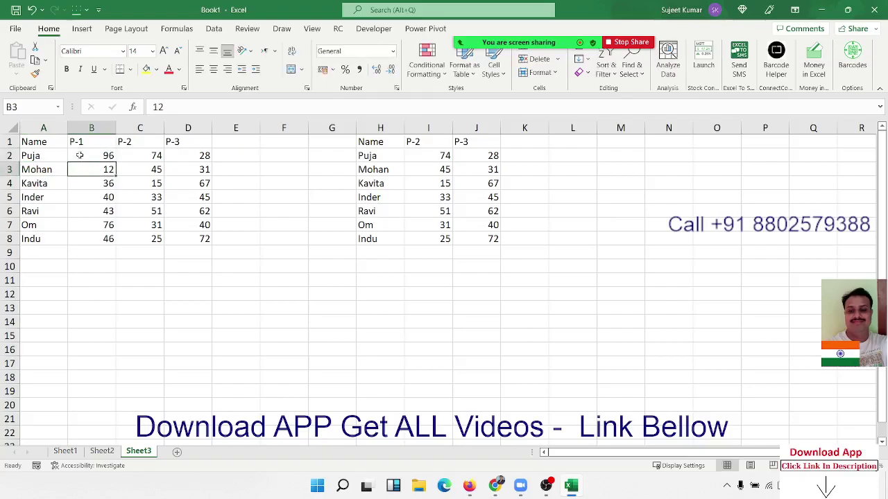
left_click(80, 155)
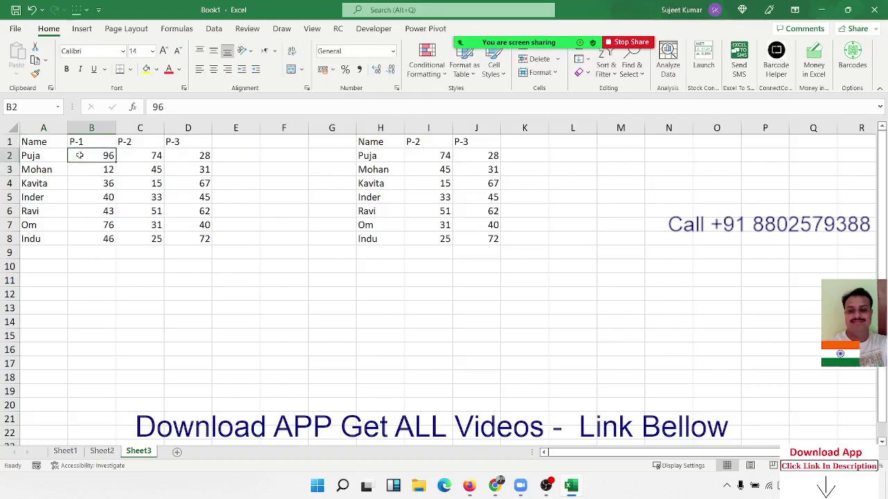
left_click(138, 156)
type("4")
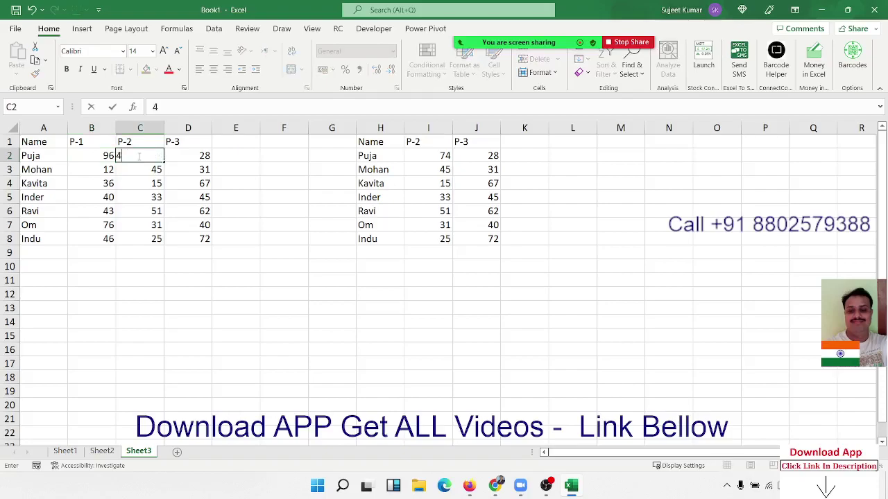
type("7")
key("Return")
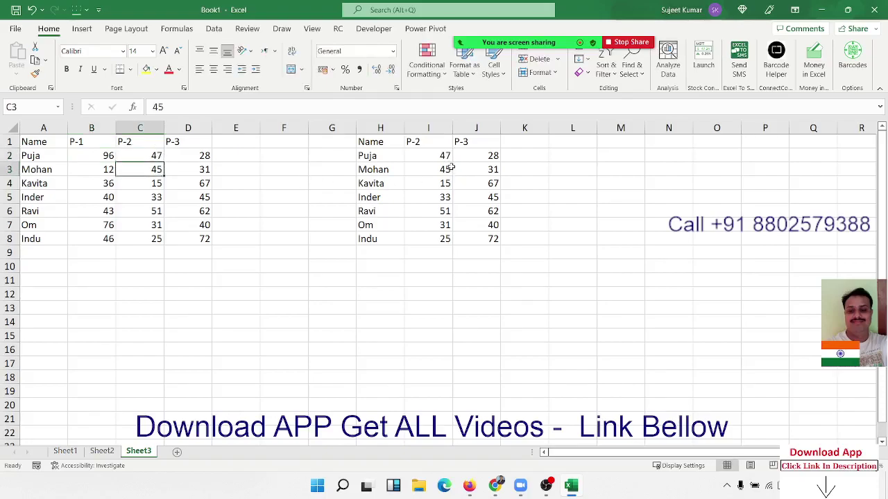
left_click(449, 157)
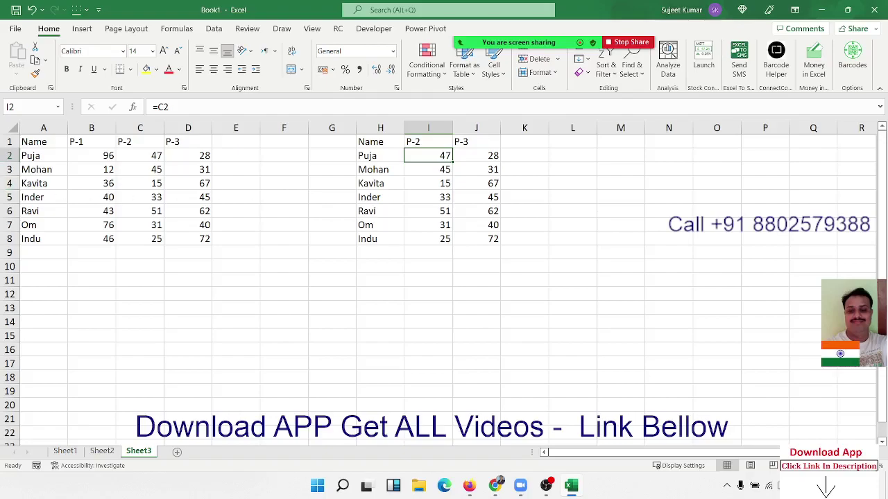
- Give the marks table A1:D8 all borders, yellow fill and centred text
left_click(38, 128)
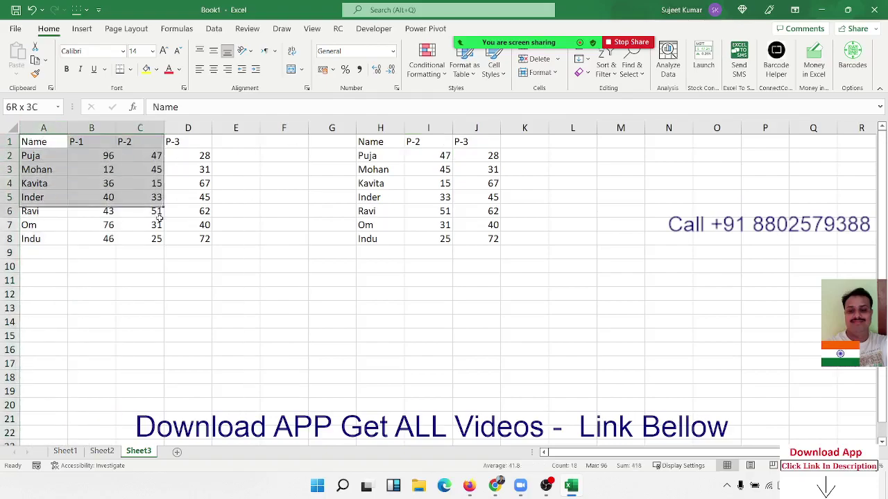
left_click_drag(40, 139, 205, 238)
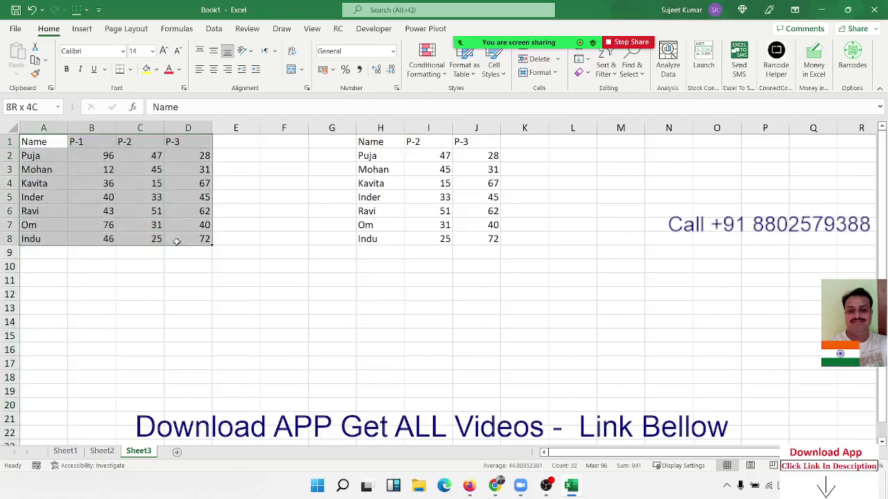
left_click(129, 69)
left_click(136, 186)
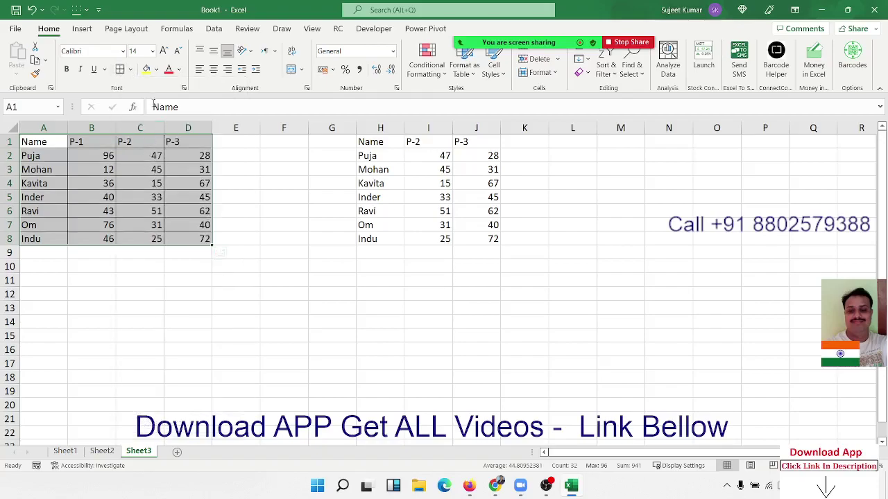
left_click(146, 69)
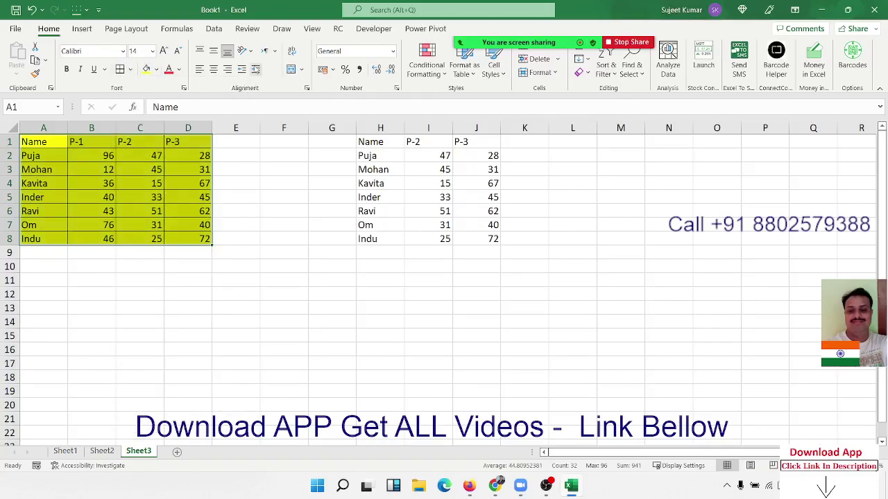
left_click(214, 69)
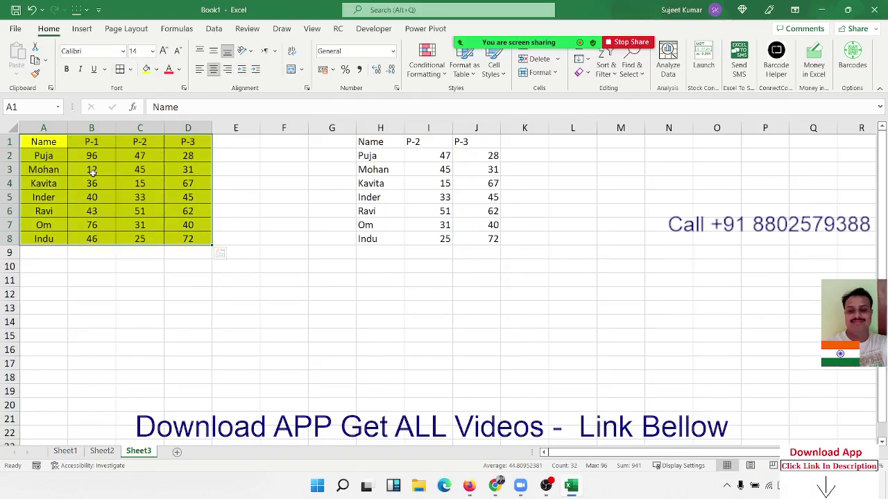
- Fill the header row A1:D1 green and copy the formatted table A1:D8
left_click_drag(61, 141, 194, 141)
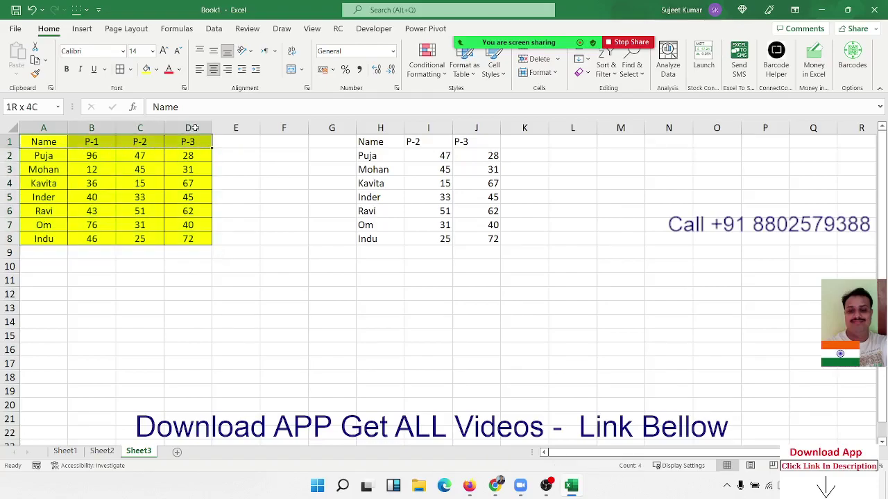
left_click(156, 69)
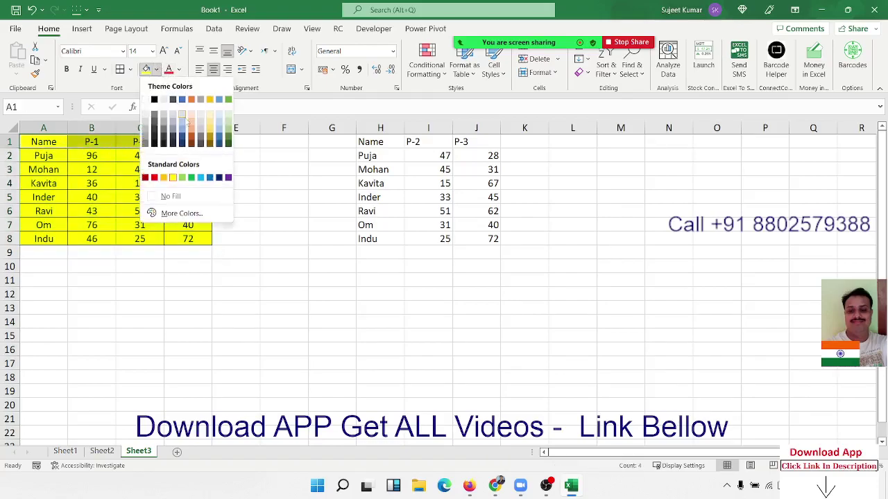
left_click(191, 177)
left_click(181, 197)
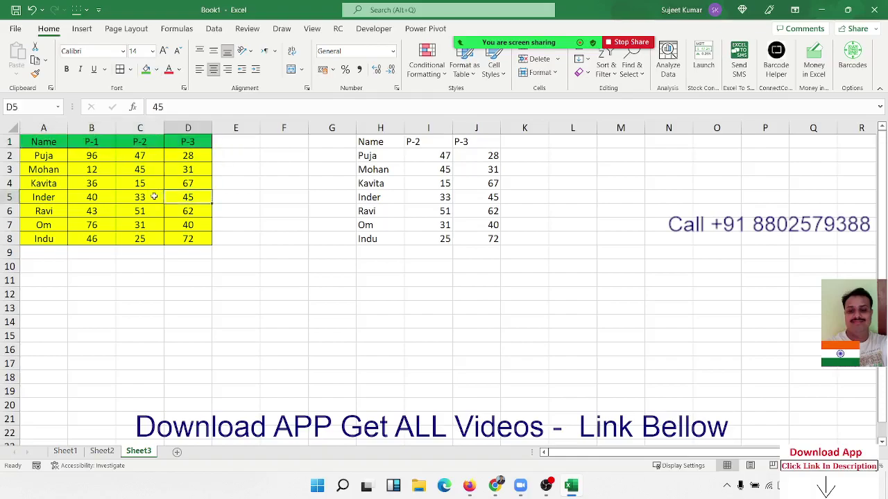
left_click_drag(41, 144, 168, 238)
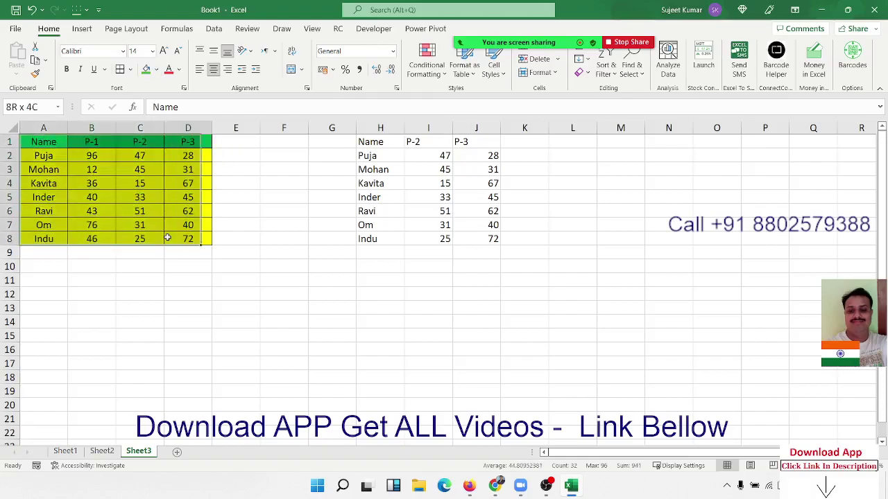
key("ctrl+c")
- Paste the copied marks table as a picture at G10
left_click(319, 269)
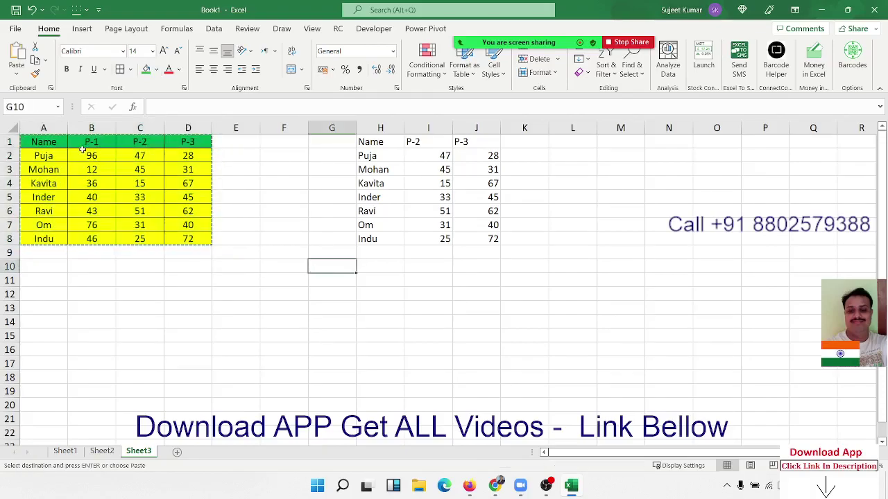
left_click(17, 80)
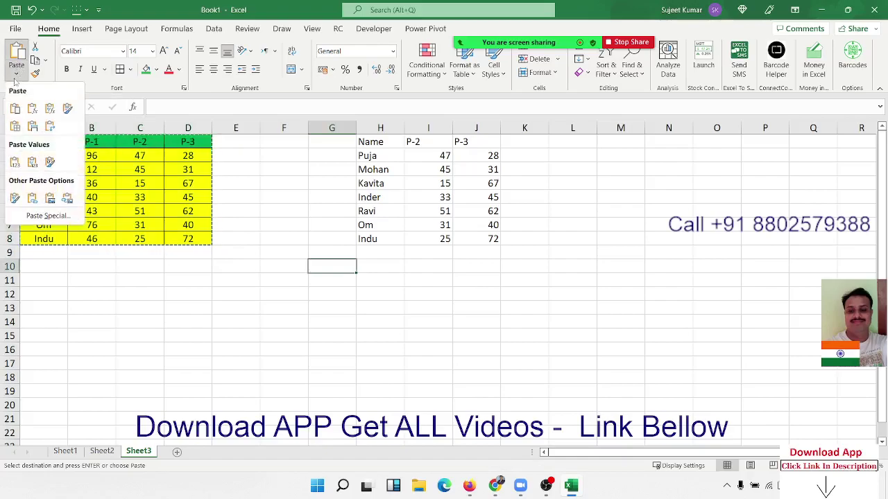
left_click(49, 201)
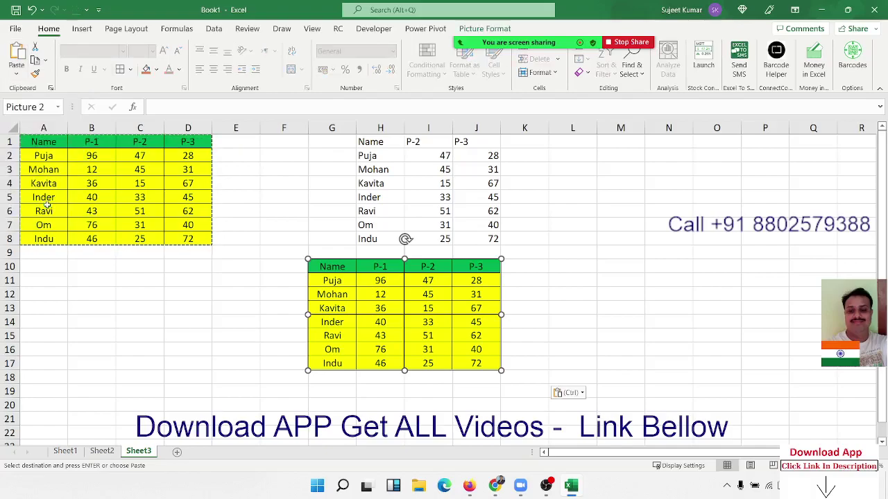
- Shrink the table picture and move it up over columns H to J
mouse_move(357, 299)
left_mouse_down()
mouse_move(559, 236)
mouse_move(364, 297)
left_mouse_up()
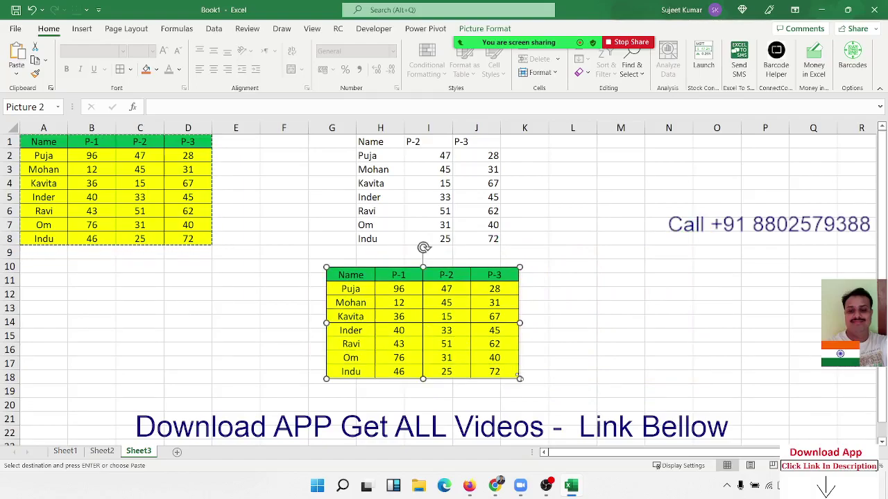
left_click_drag(519, 378, 480, 356)
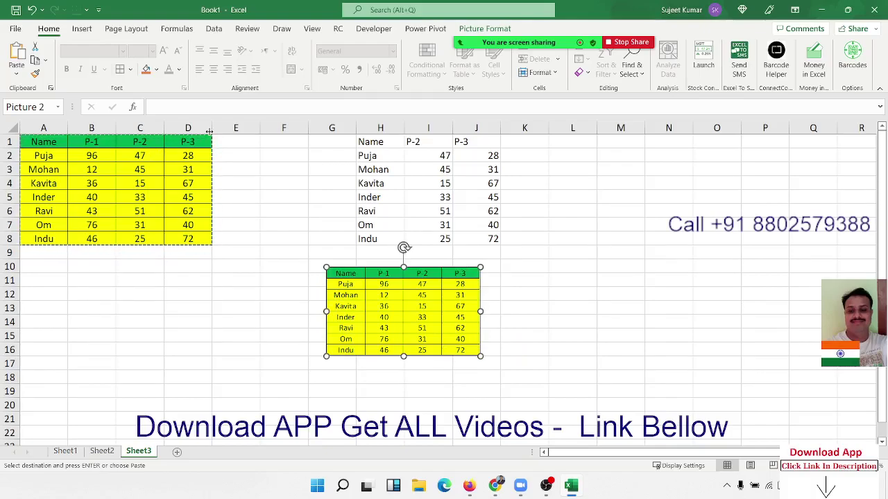
left_click_drag(209, 131, 209, 130)
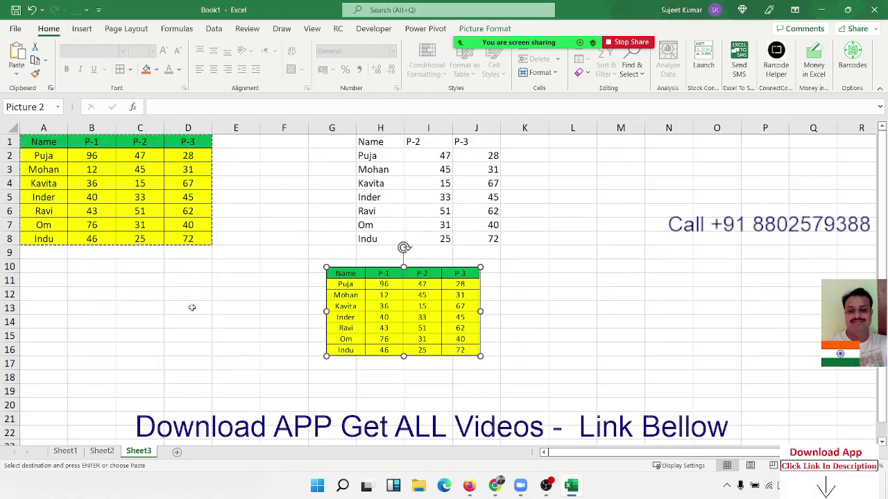
left_click(201, 349)
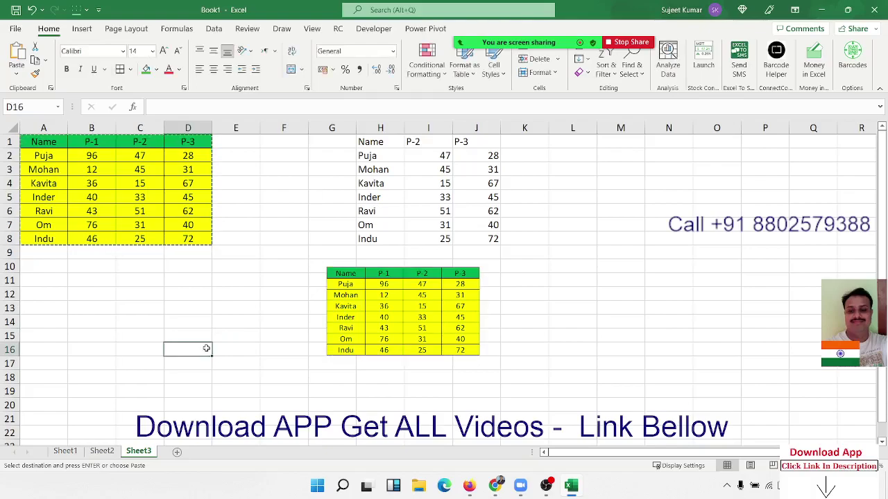
left_click(379, 305)
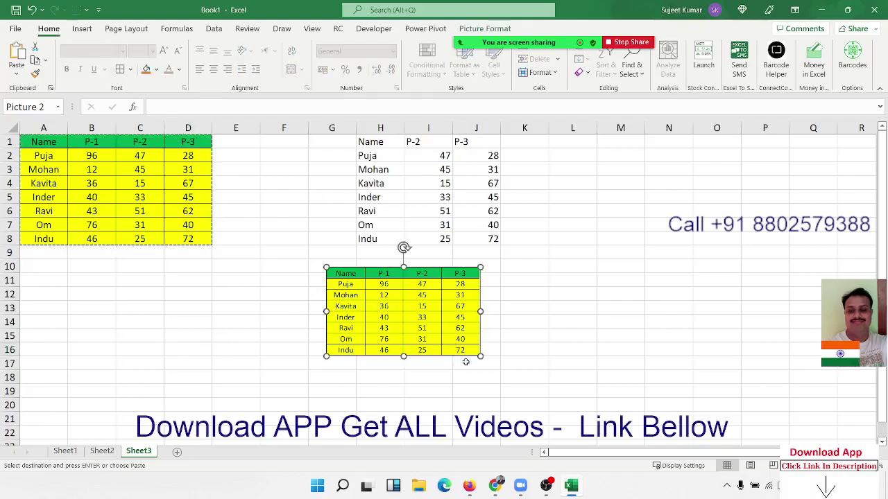
mouse_move(482, 357)
left_mouse_down()
mouse_move(513, 376)
mouse_move(473, 353)
left_mouse_up()
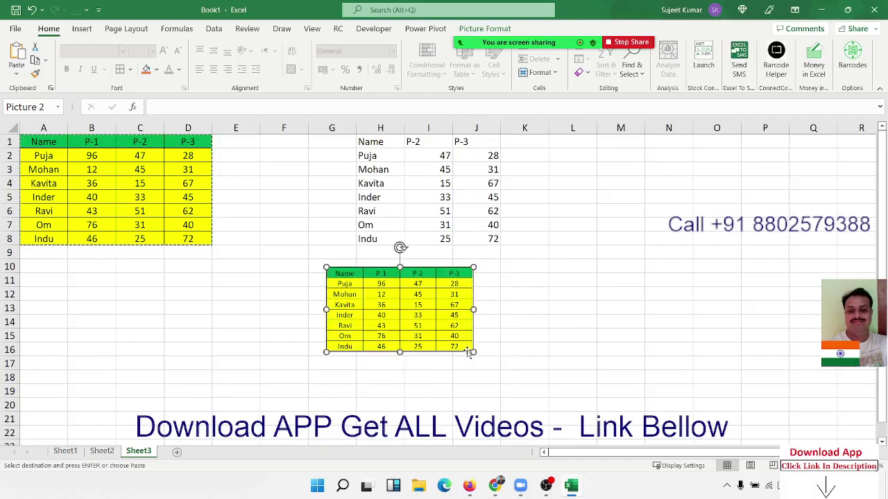
left_click_drag(471, 351, 463, 346)
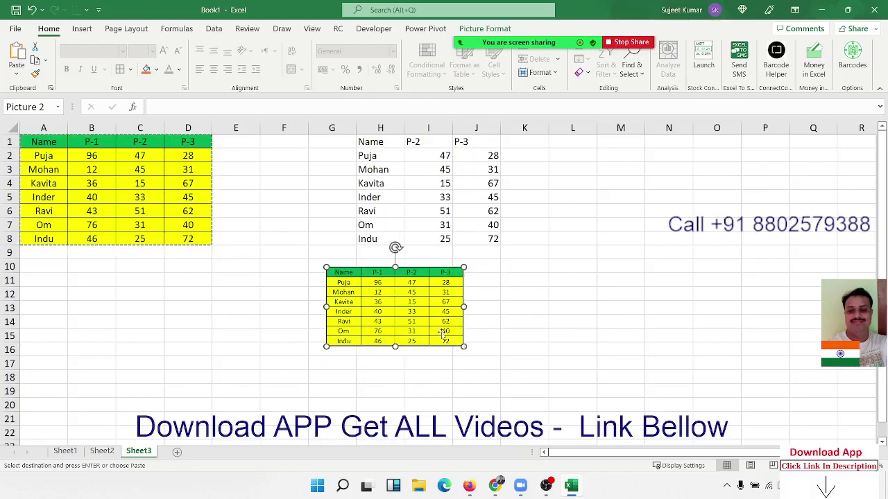
left_click_drag(411, 313, 438, 250)
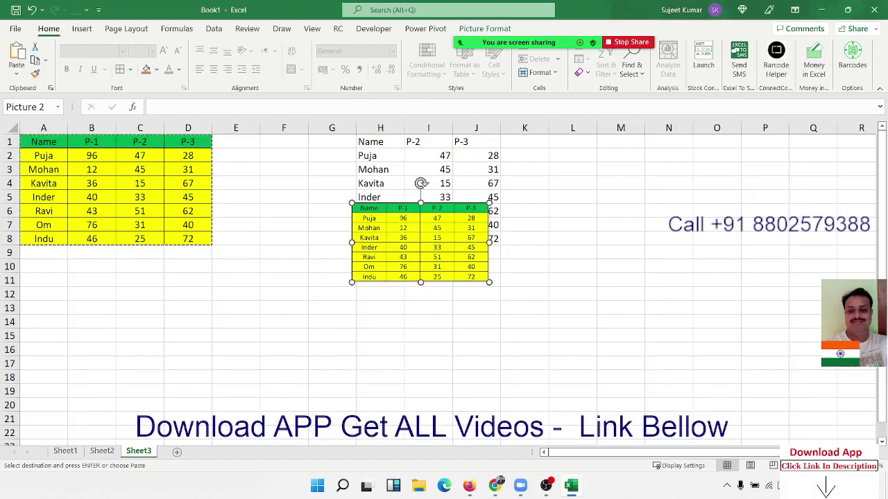
- Move the table picture below the list, delete it, and select Kavita's row A4:D4
left_click(633, 50)
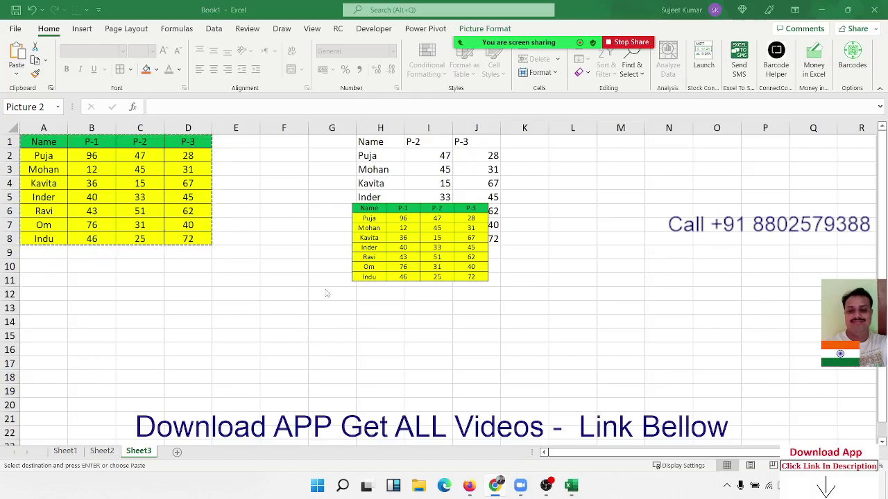
left_click_drag(372, 268, 407, 320)
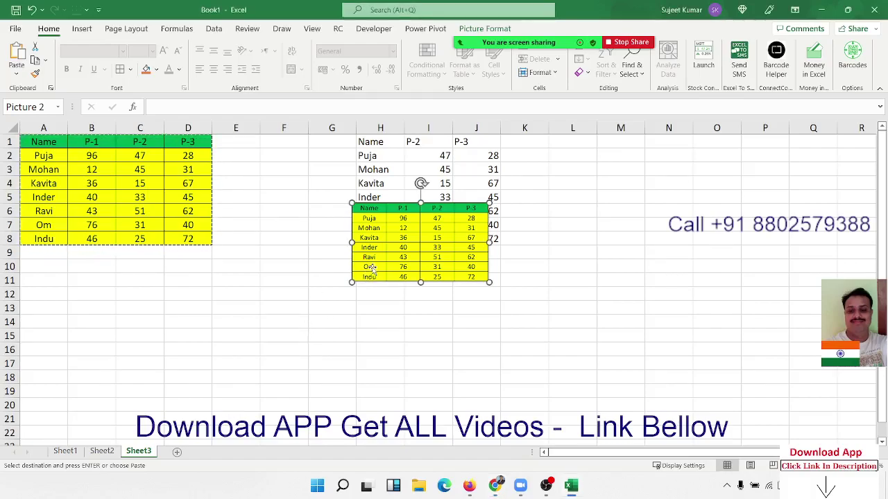
left_click(167, 174)
left_click(466, 303)
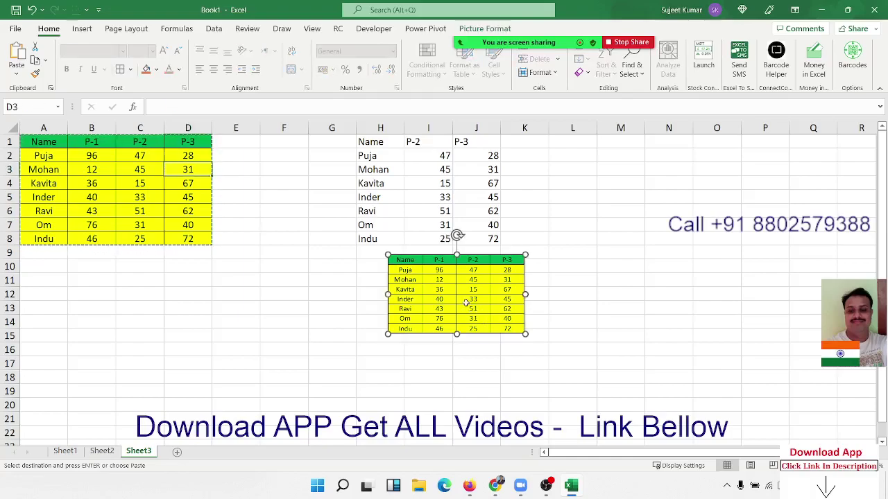
key("Delete")
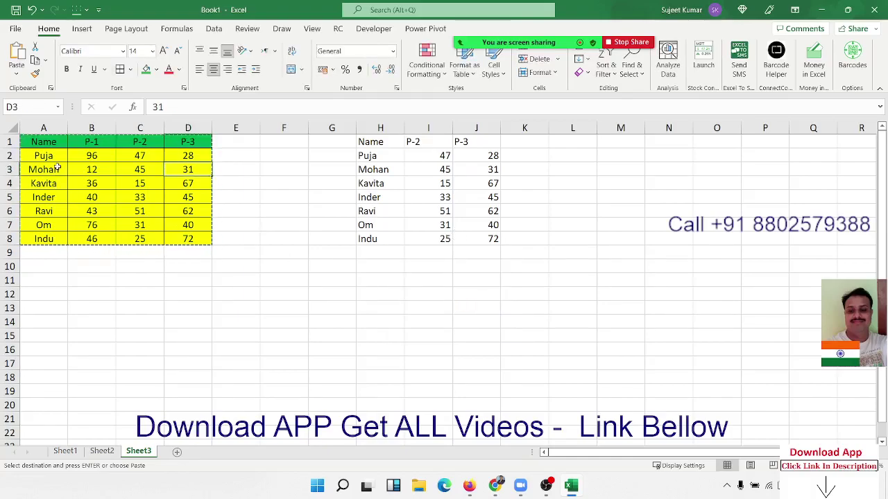
left_click(63, 188)
left_click_drag(62, 187, 175, 182)
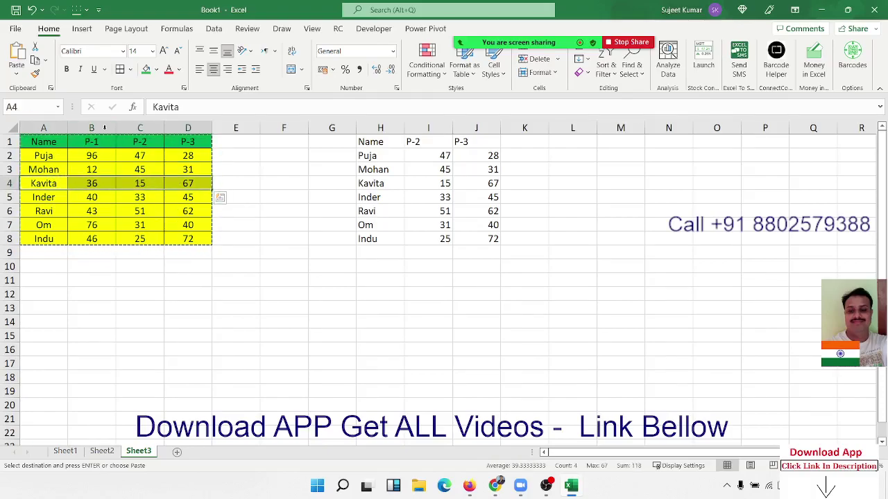
- Copy A1:D8 and paste it as a Linked Picture at G12
key("Escape")
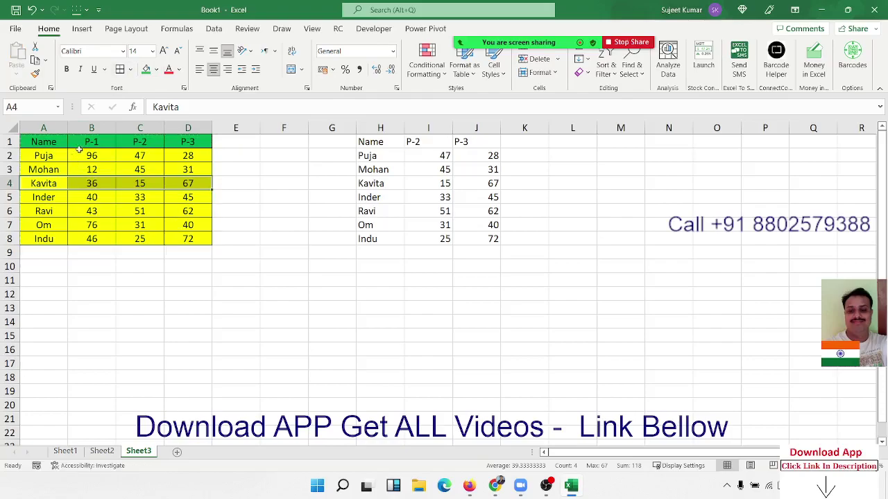
left_click_drag(52, 142, 188, 253)
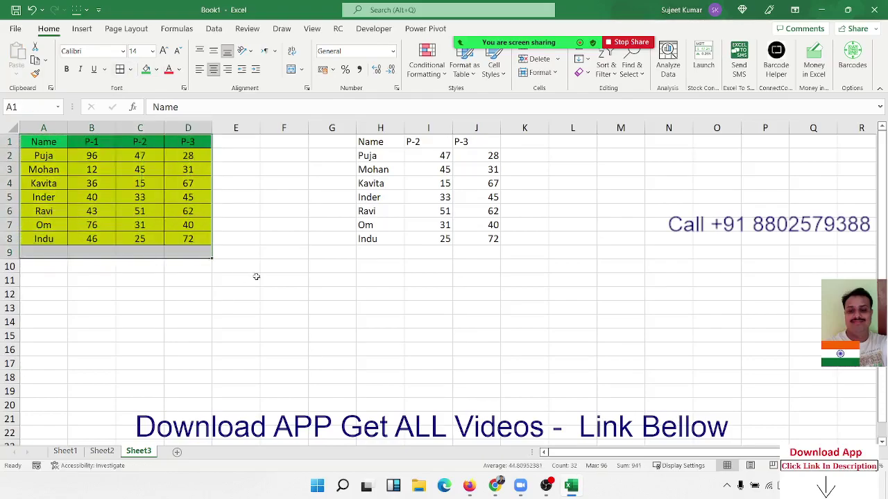
key("ctrl+c")
key("shift+Up")
key("ctrl+c")
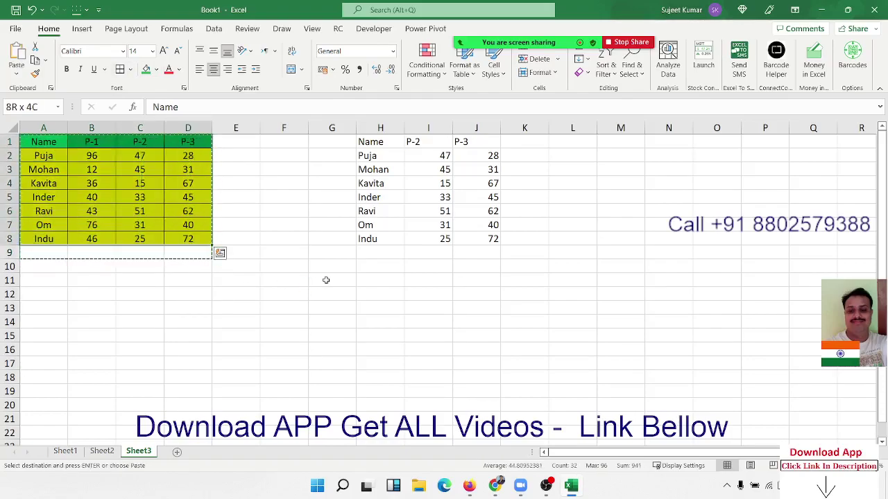
left_click(320, 294)
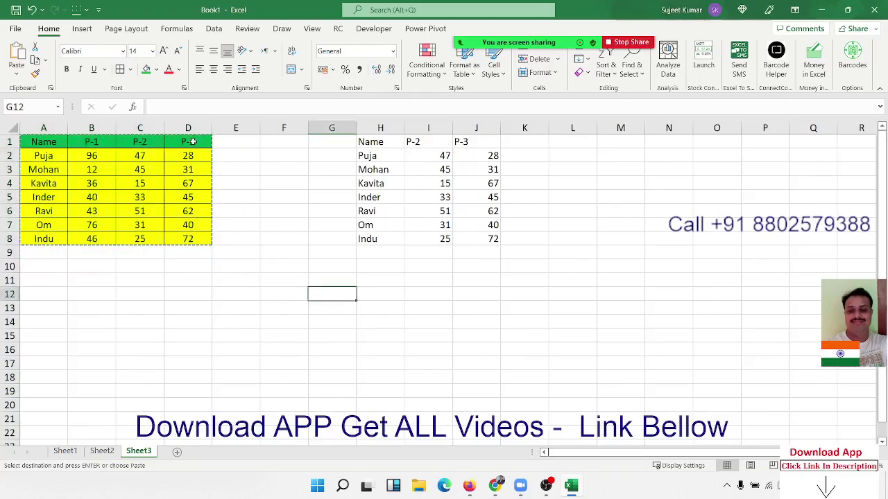
left_click(17, 74)
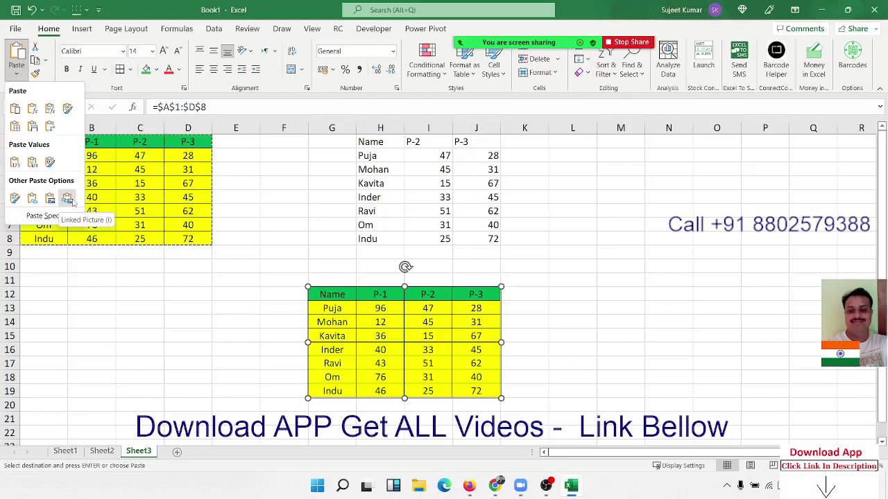
left_click(68, 199)
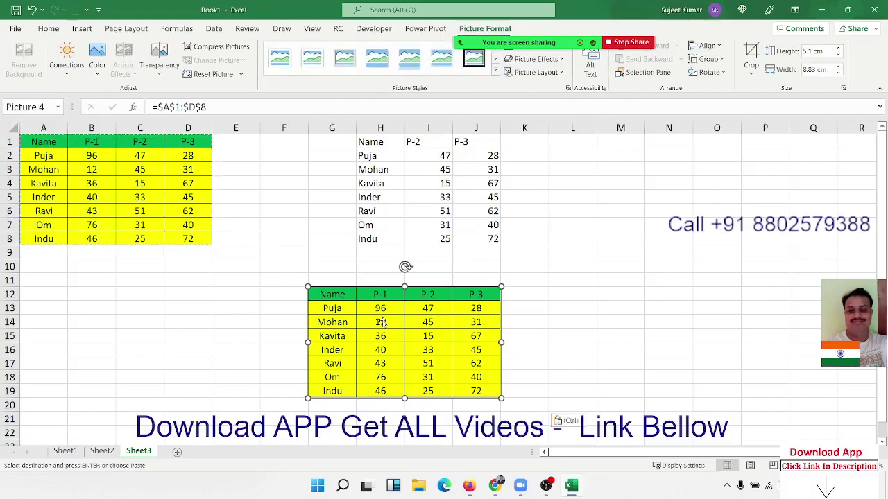
- Fill Inder's row A5:D5 green, then select the marks table A1:D8
left_click(111, 321)
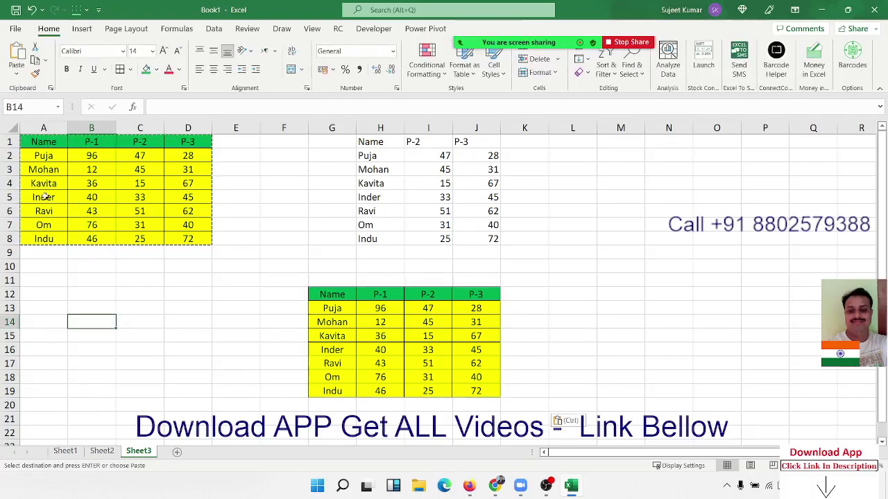
left_click_drag(43, 197, 187, 197)
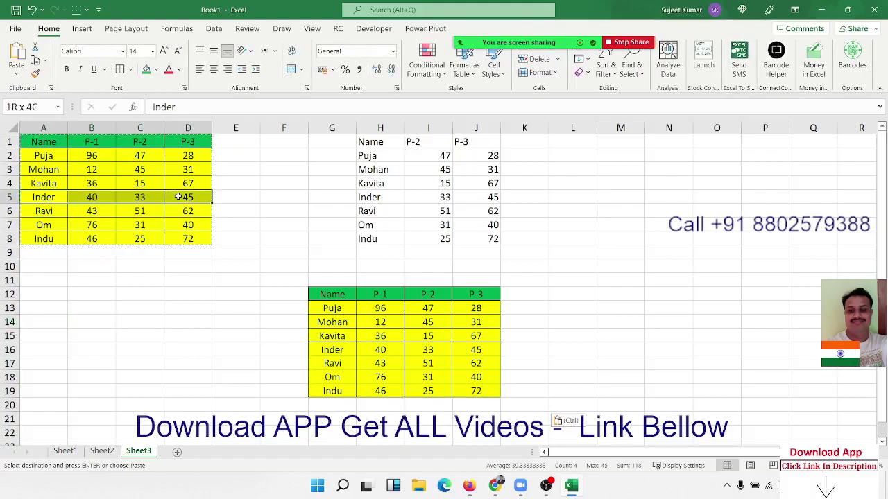
left_click(147, 69)
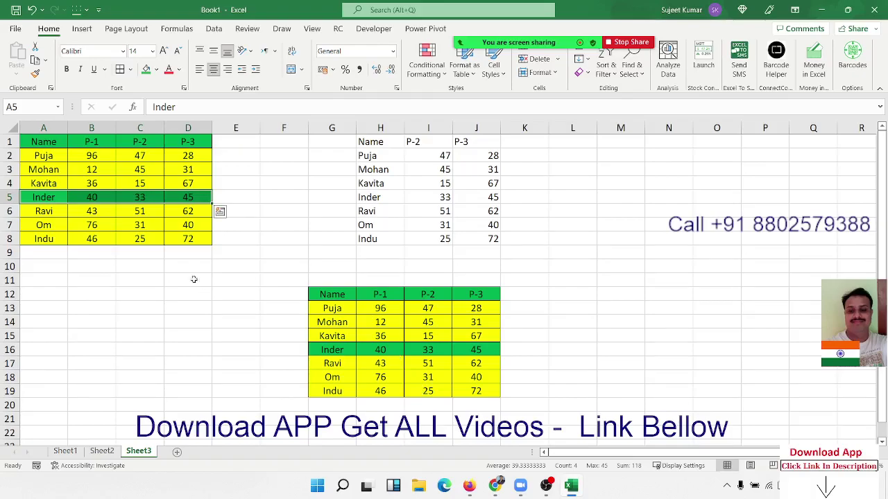
left_click_drag(186, 237, 11, 116)
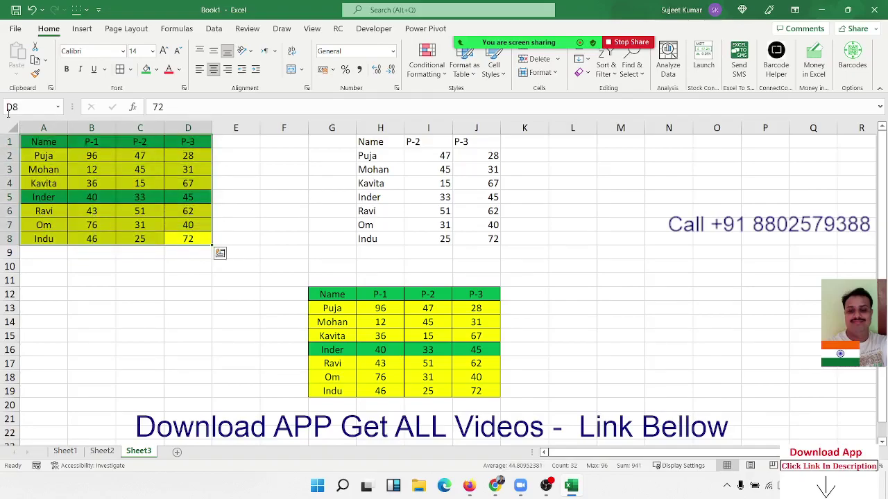
- Copy the marks table and launch Word with a new blank document
key("ctrl+c")
key("super")
type("w")
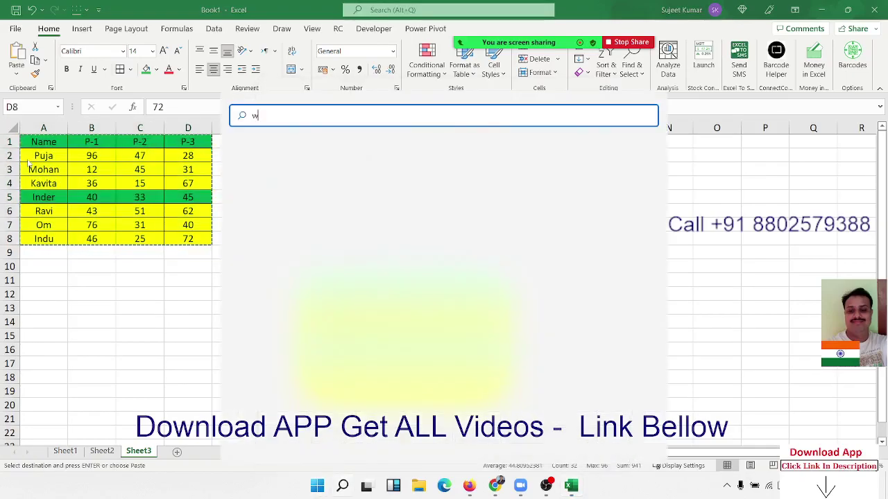
type("od")
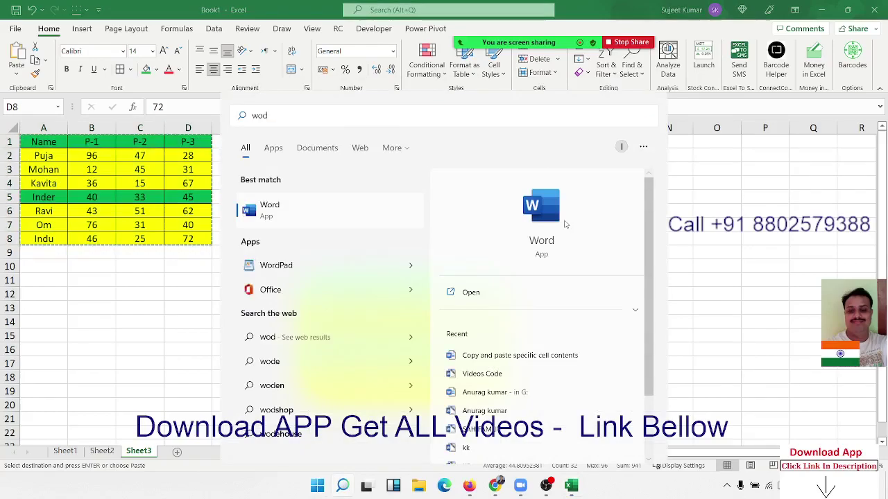
left_click(564, 220)
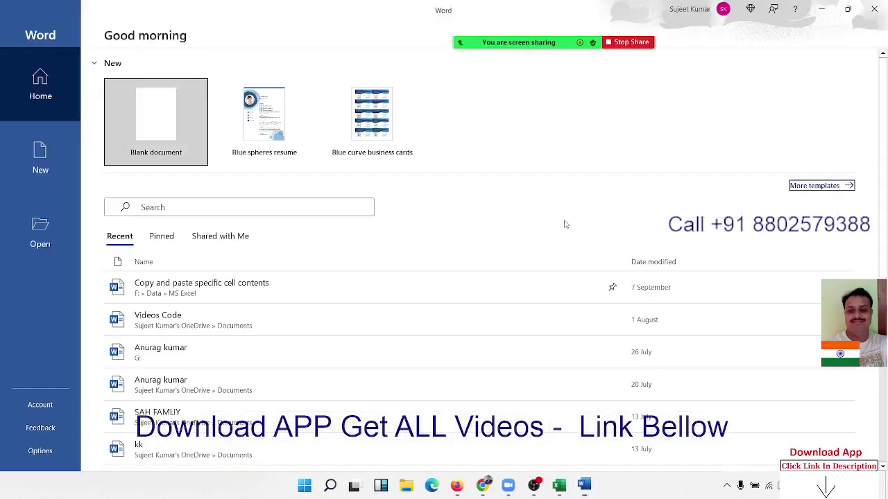
left_click(198, 124)
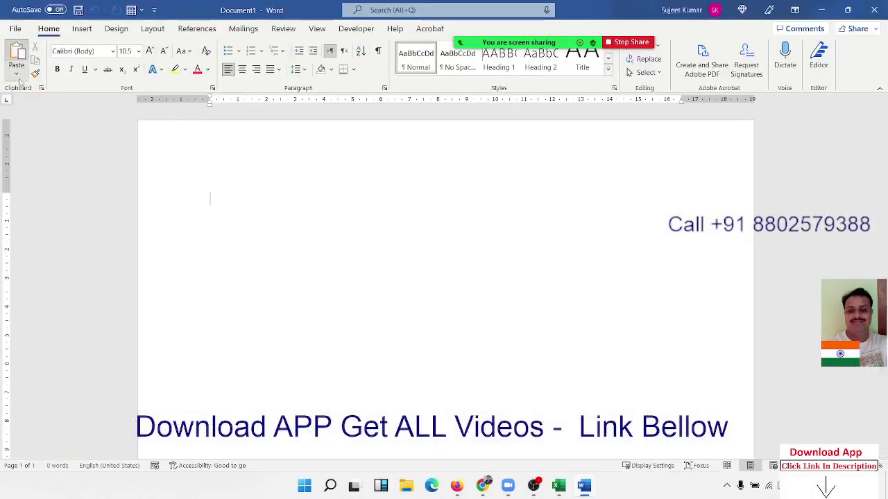
- Paste Special the table as a linked Microsoft Excel Worksheet Object
left_click(19, 72)
left_click(34, 128)
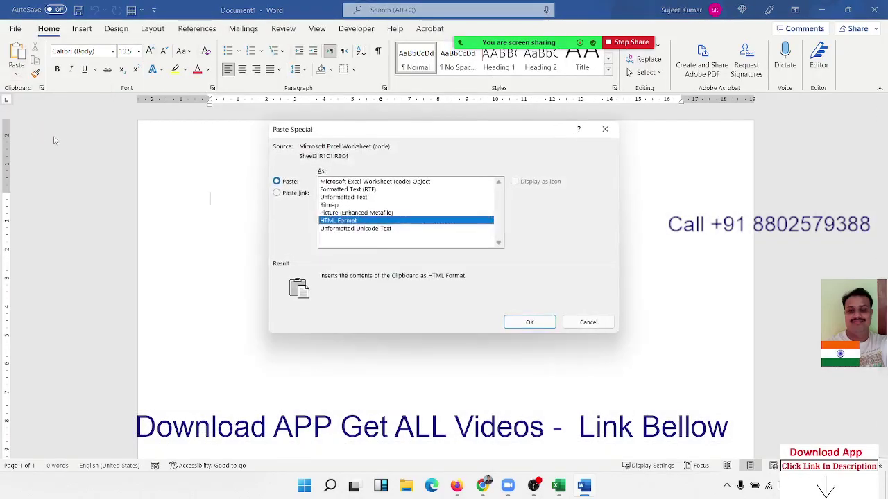
left_click(298, 194)
left_click(332, 184)
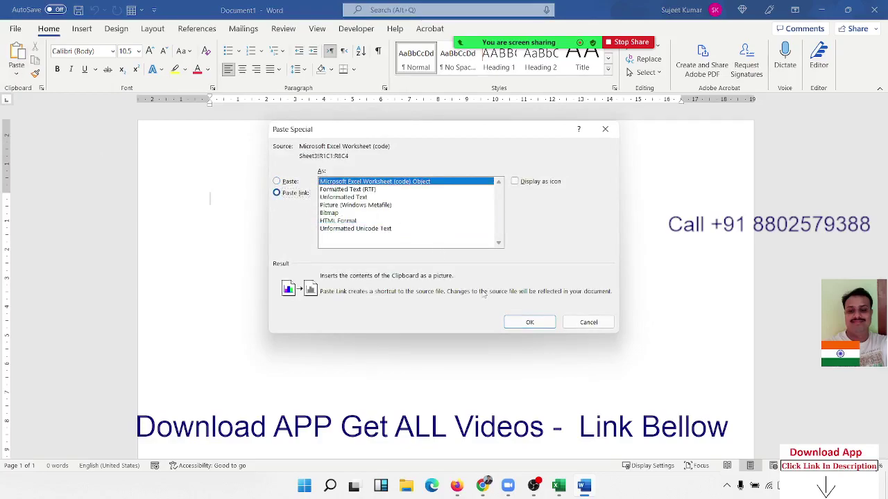
left_click(519, 321)
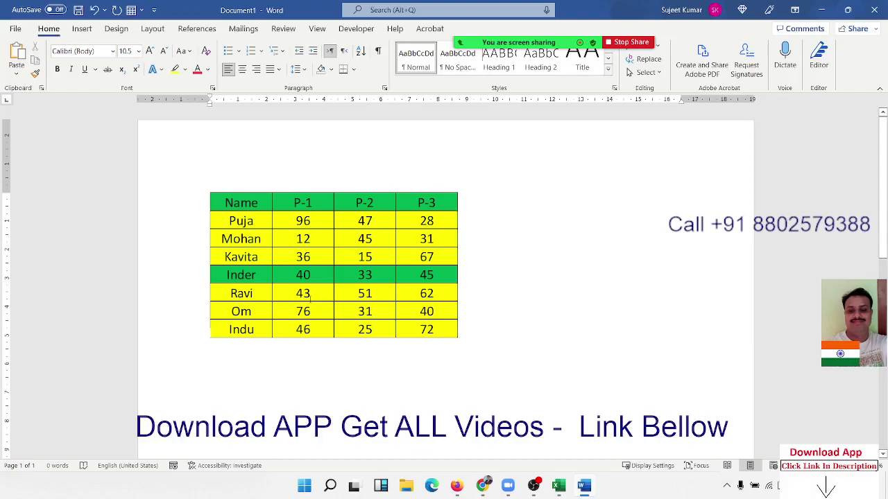
- Launch Outlook from the Start search and maximize its window
type("ou")
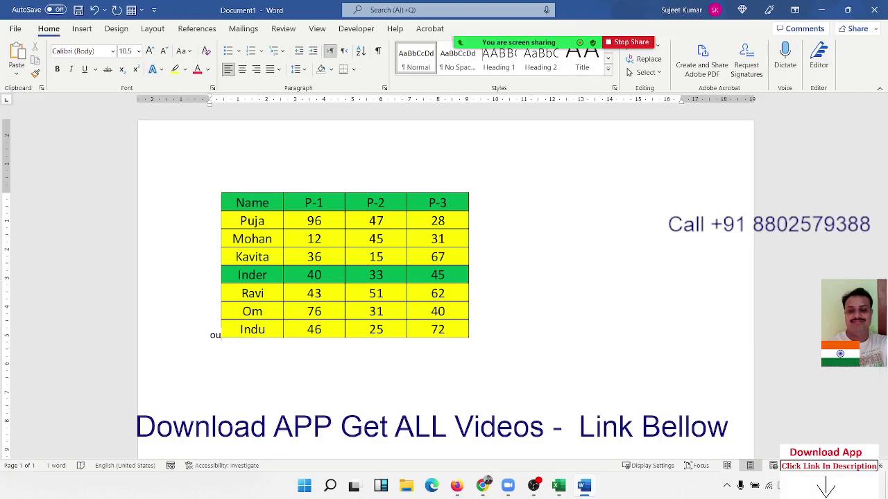
key("super")
type("ou")
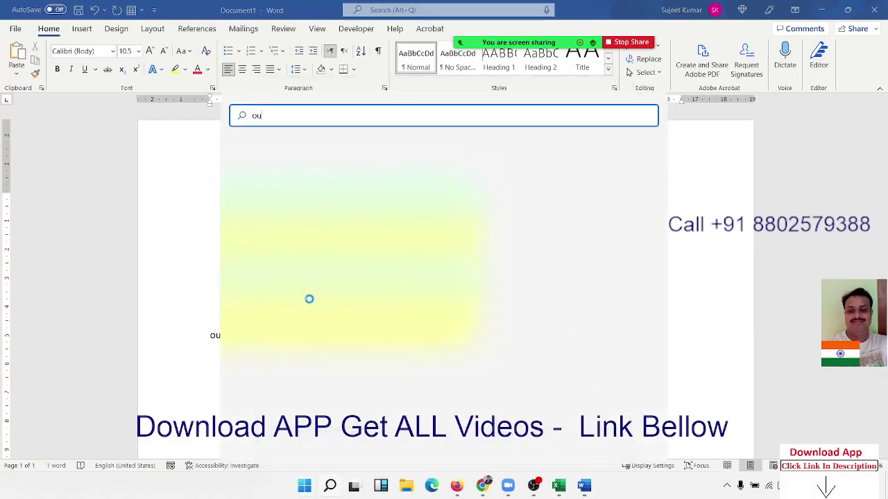
type("tlook")
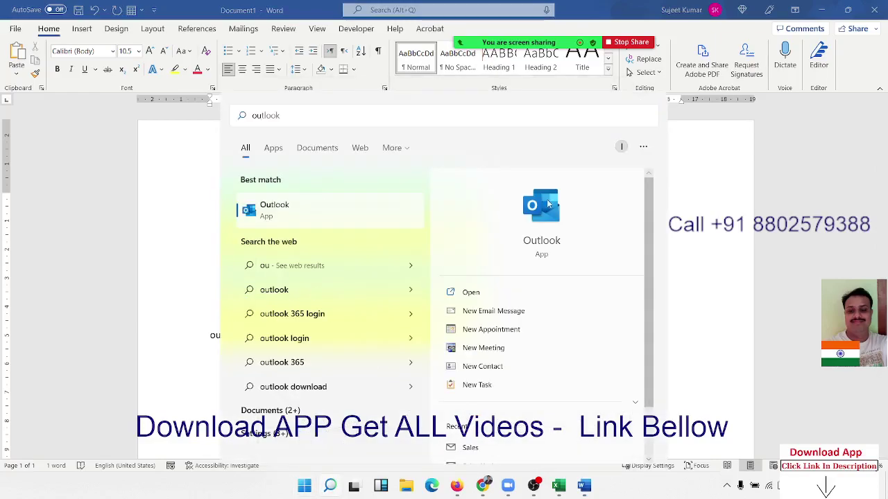
left_click(550, 204)
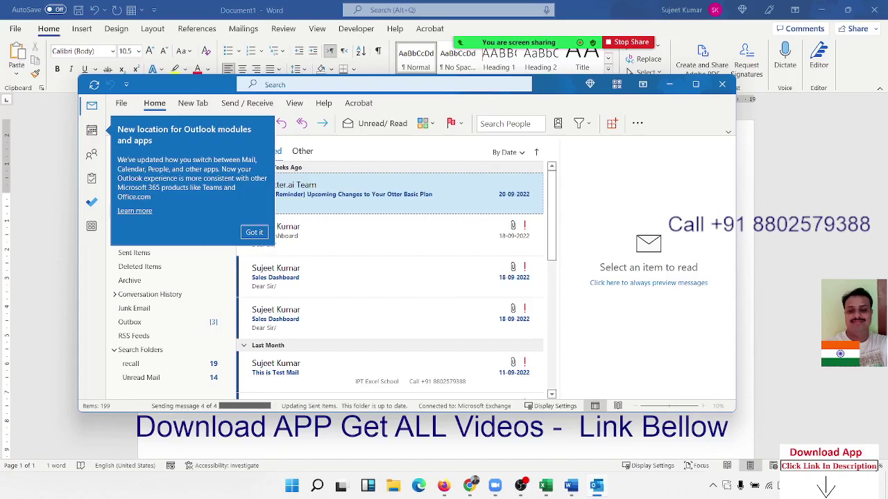
left_click(696, 84)
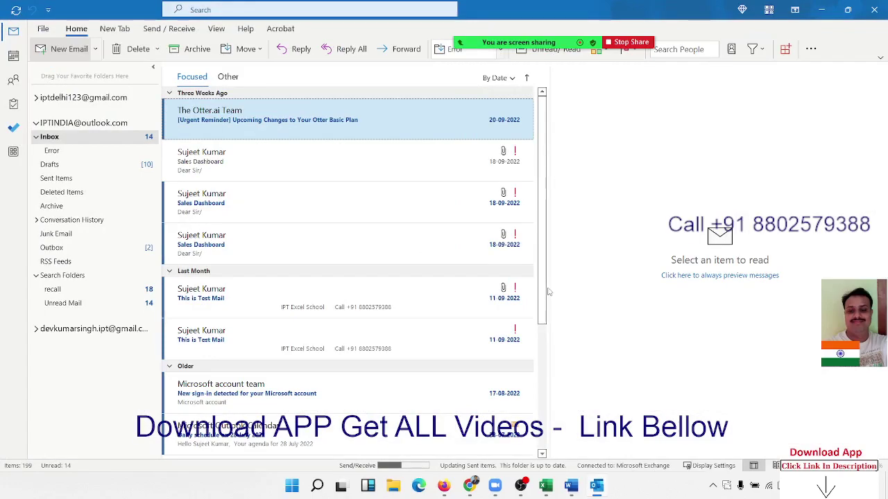
- Start a new email, try Paste Special in its body, cancel, and return to Word
key("ctrl+n")
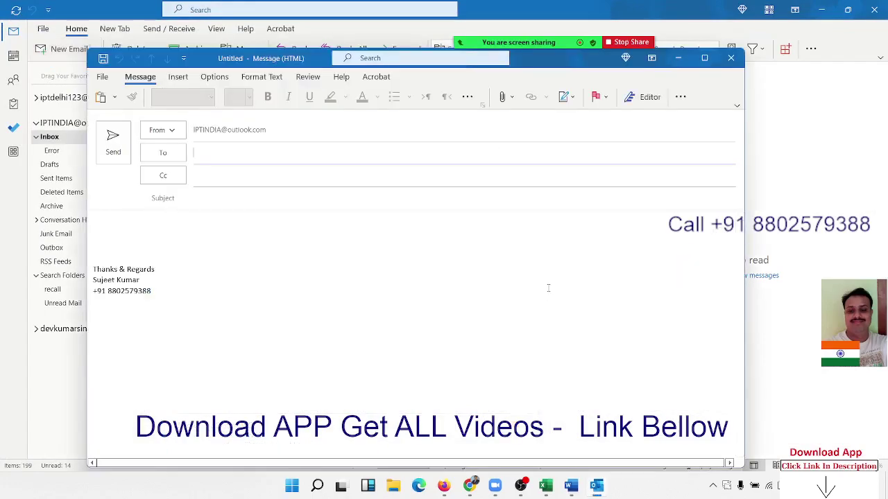
left_click(194, 235)
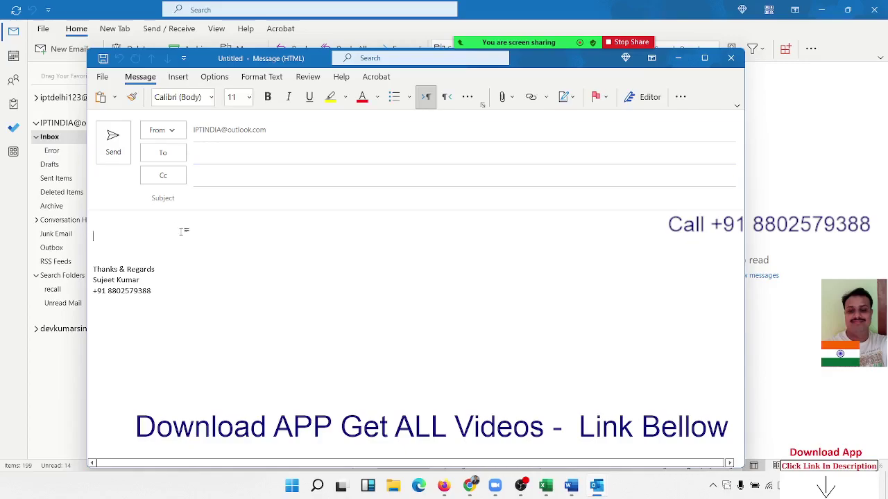
left_click(114, 98)
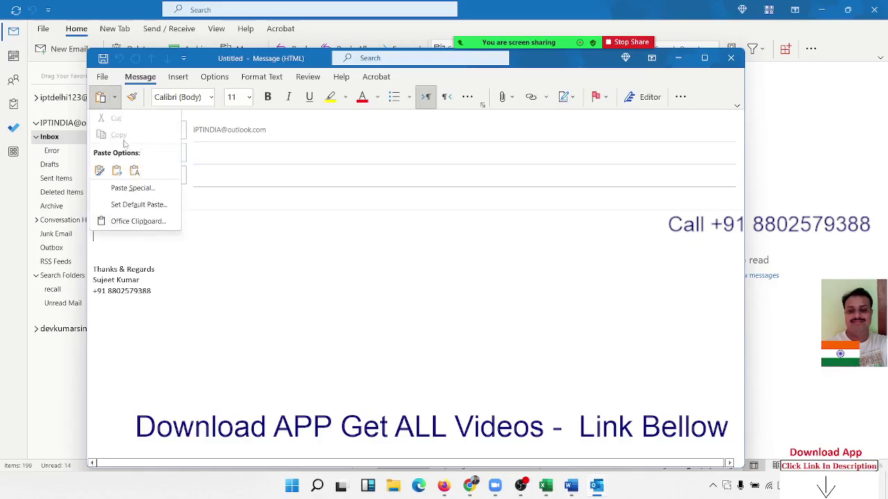
left_click(133, 188)
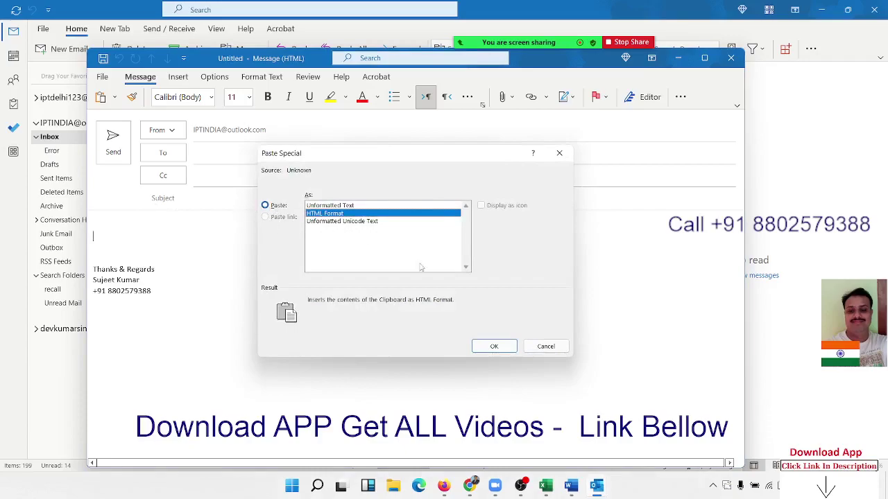
left_click(546, 347)
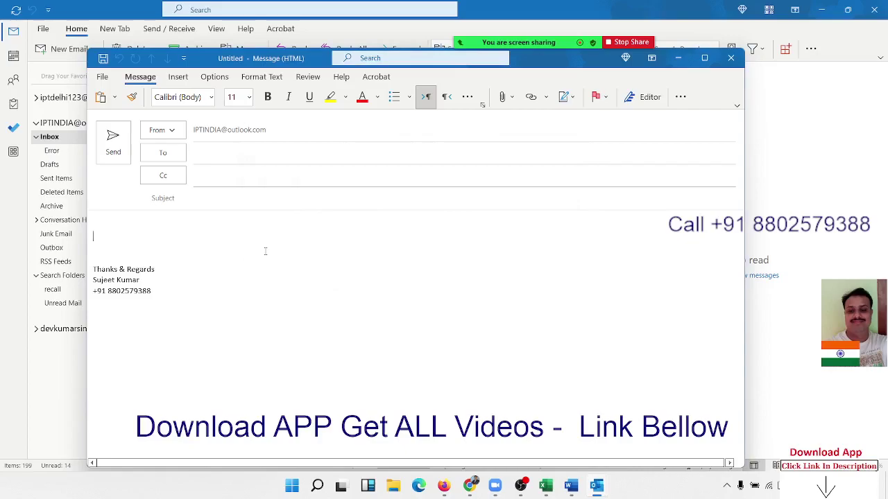
key("alt+Tab")
key("alt+Tab")
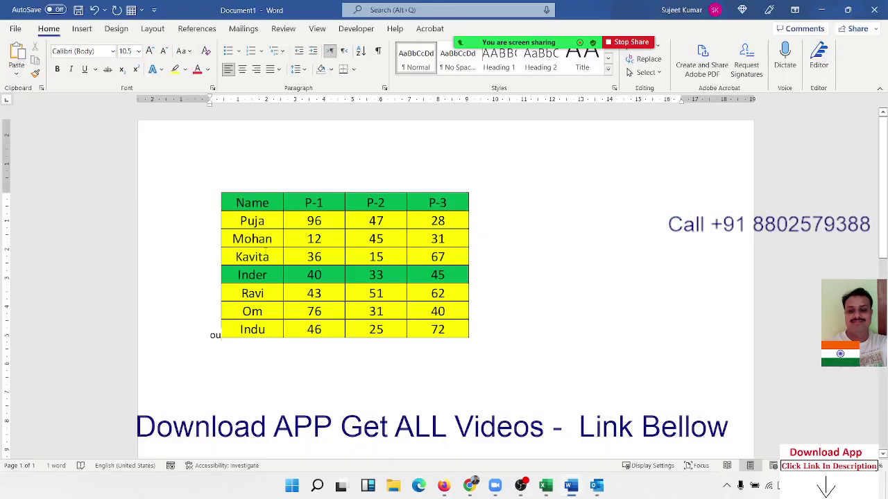
key("alt+Tab")
- Copy the coloured marks table A1:D8 from the Excel workbook
key("Tab")
key("Tab")
key("Tab")
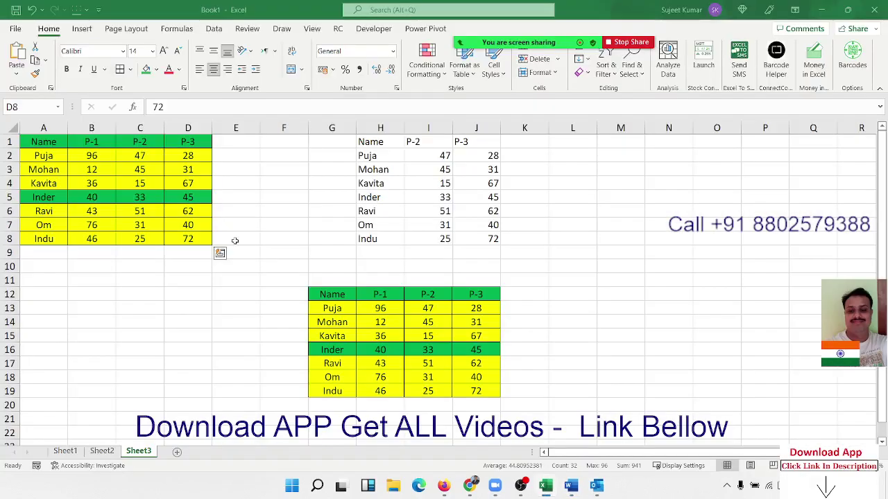
key("ctrl+a")
left_click(201, 229)
left_click(200, 237)
left_click_drag(201, 238, 11, 116)
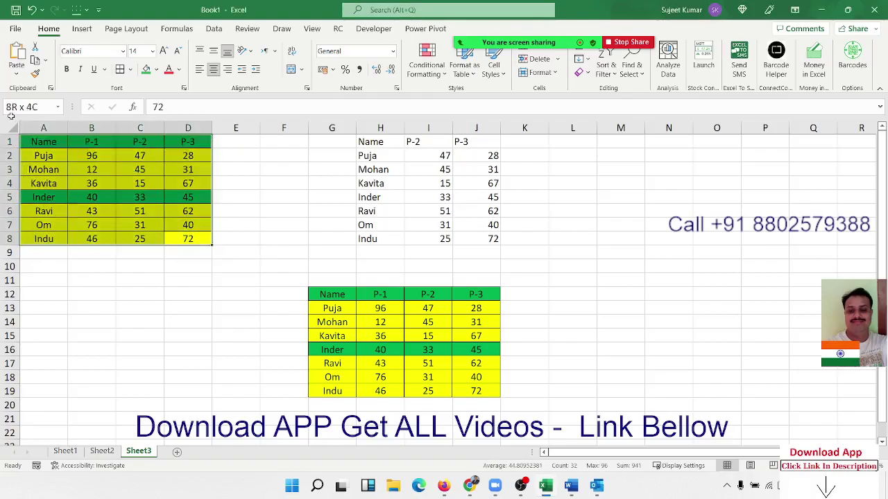
key("ctrl+c")
- Bring the new Outlook email message window to the front
key("alt+Tab")
key("ctrl+v")
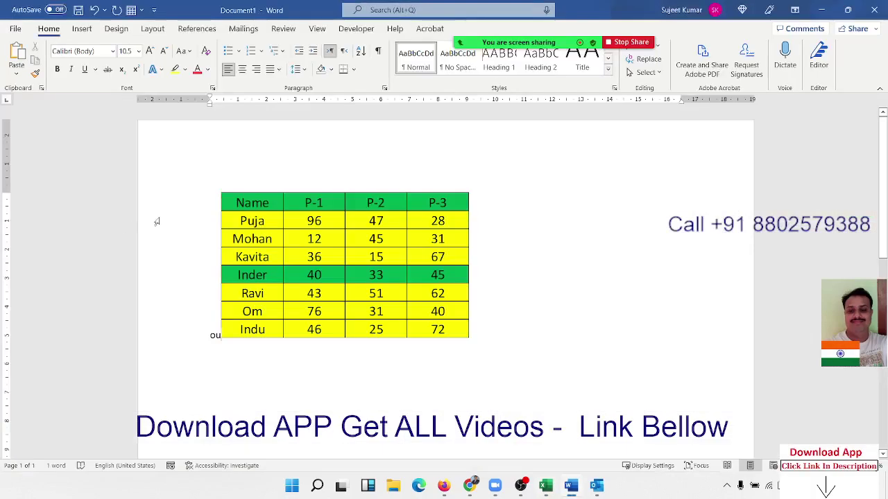
key("alt+Tab")
key("Tab")
key("alt+Tab")
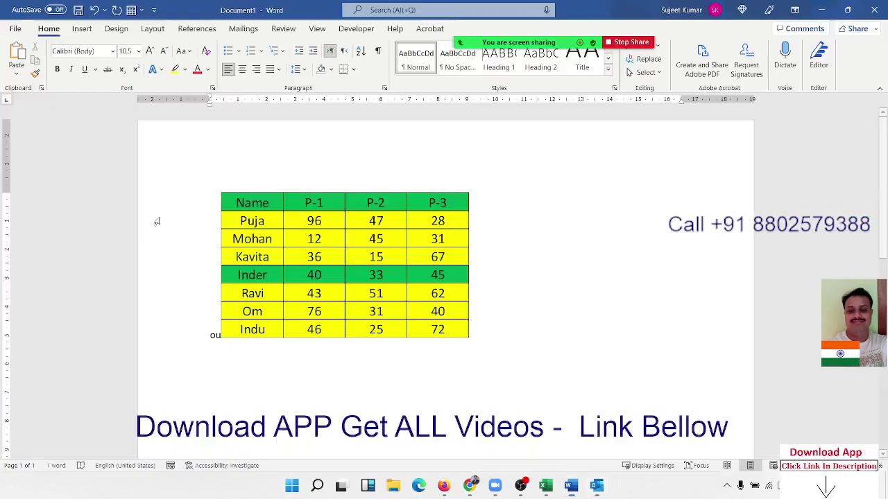
key("alt+Tab")
key("Tab")
key("Tab")
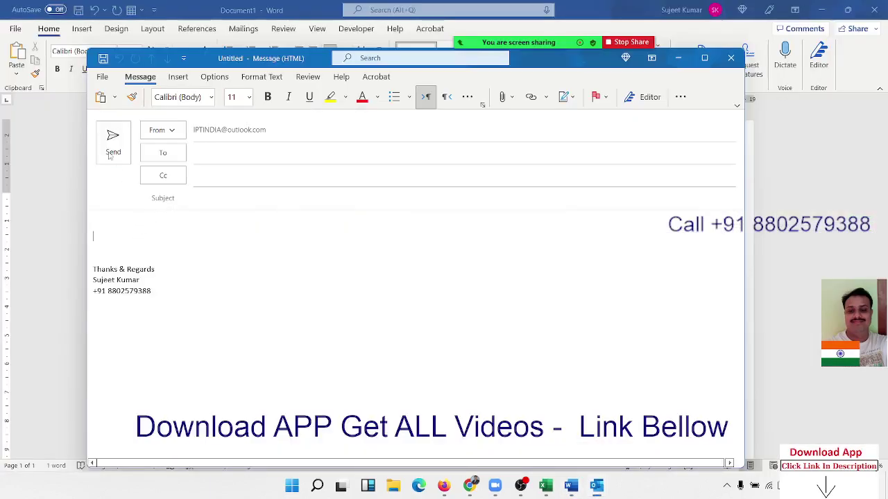
- Paste-link the table into the email as an Excel Worksheet Object, then discard the message without saving
left_click(115, 98)
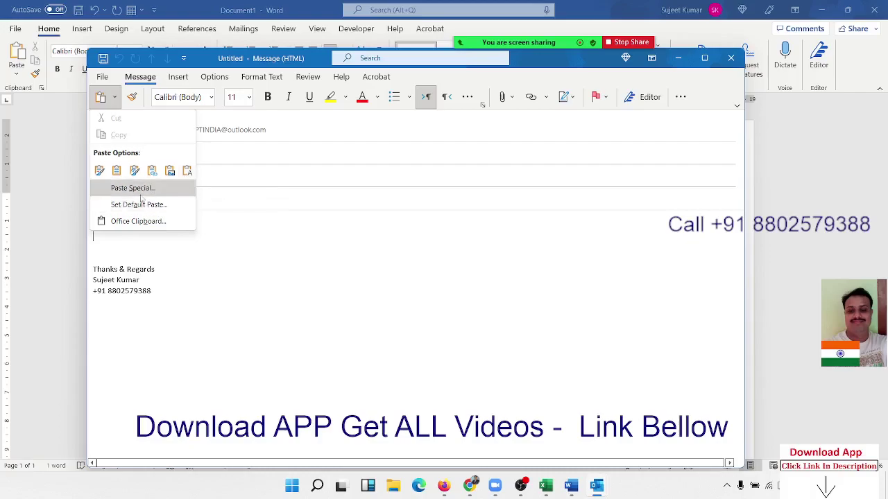
left_click(143, 194)
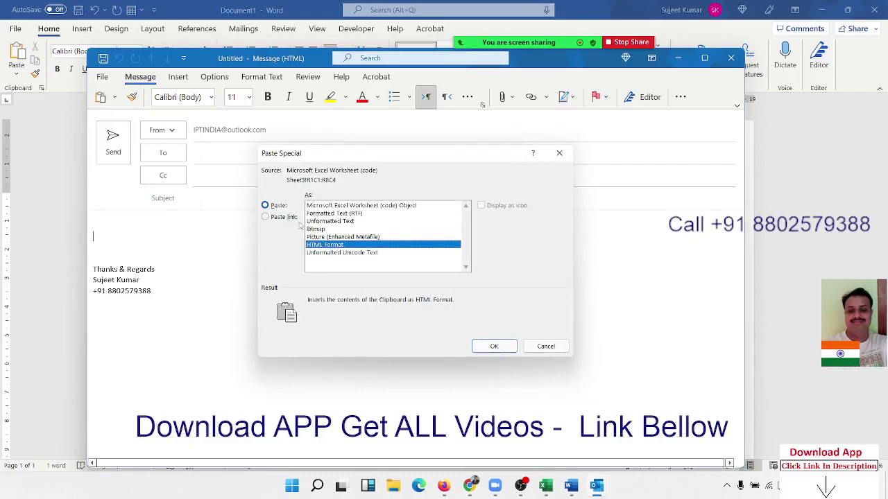
left_click(293, 217)
left_click(342, 206)
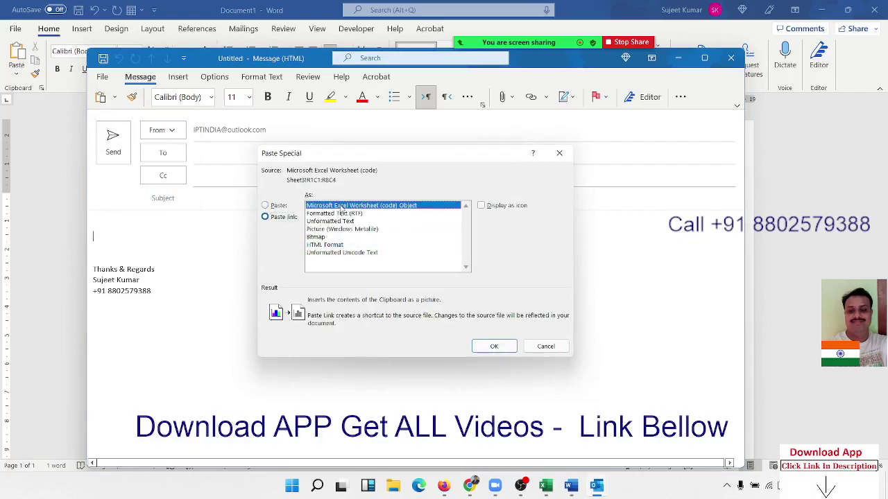
left_click(491, 346)
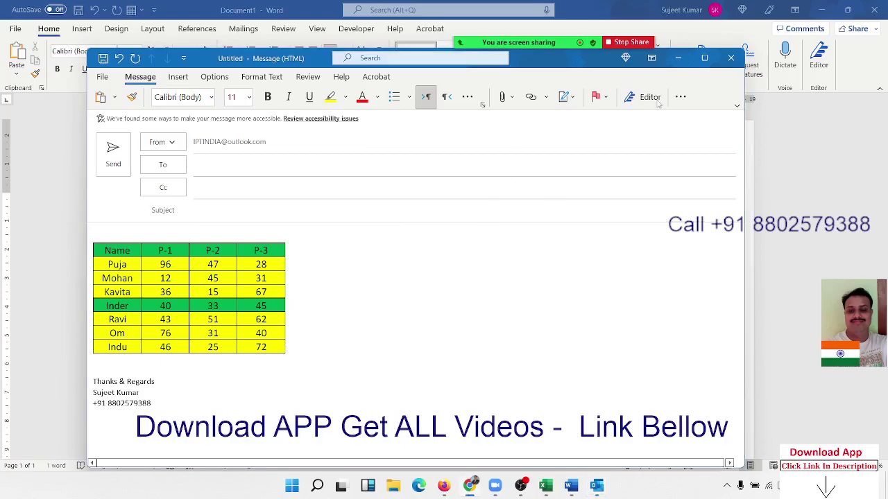
left_click(729, 59)
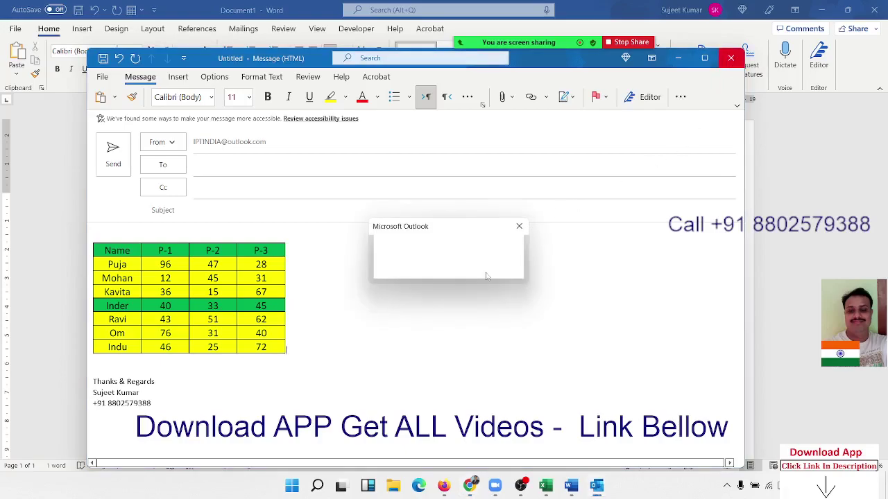
left_click(453, 274)
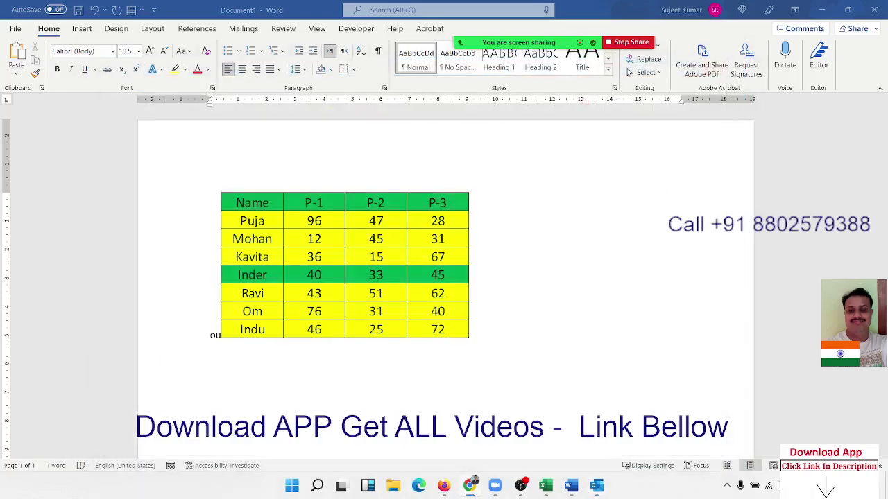
- Close Word with Don't Save and minimize Outlook to reveal Excel's Sheet3
left_click(874, 9)
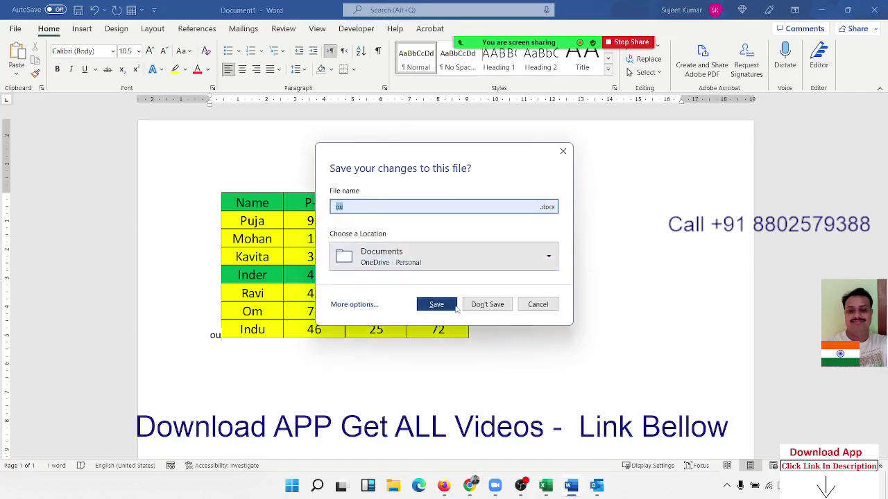
left_click(489, 310)
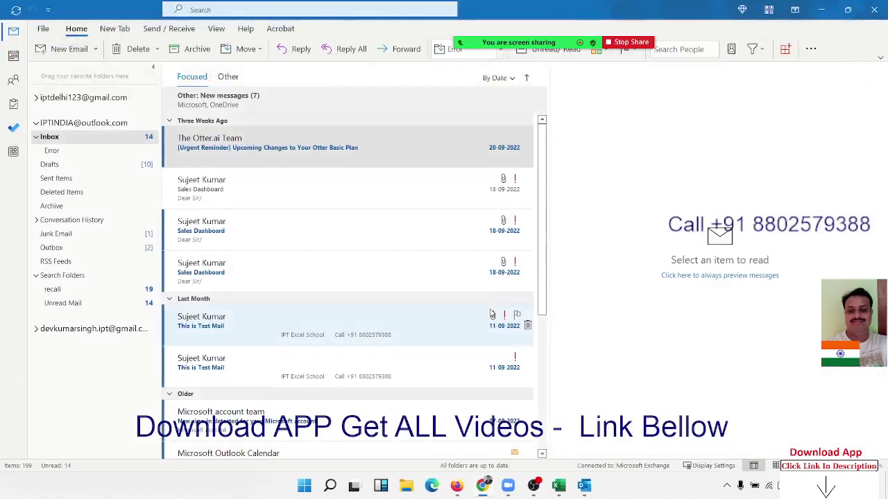
left_click(822, 10)
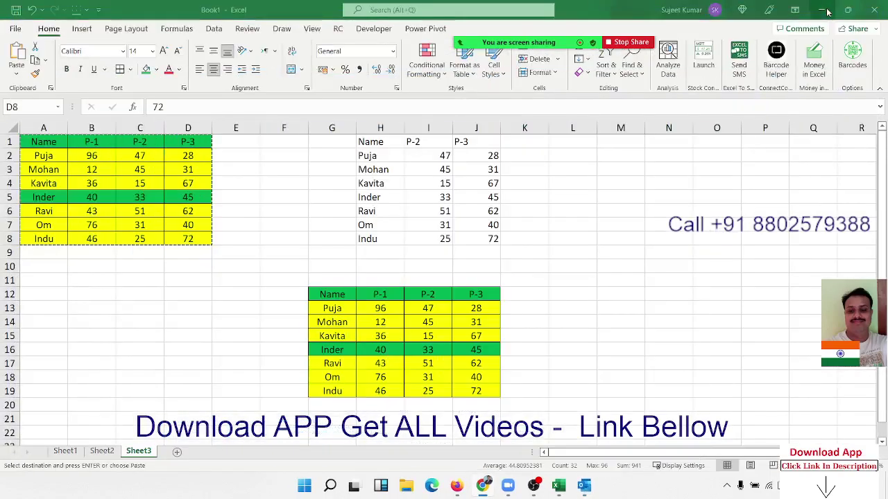